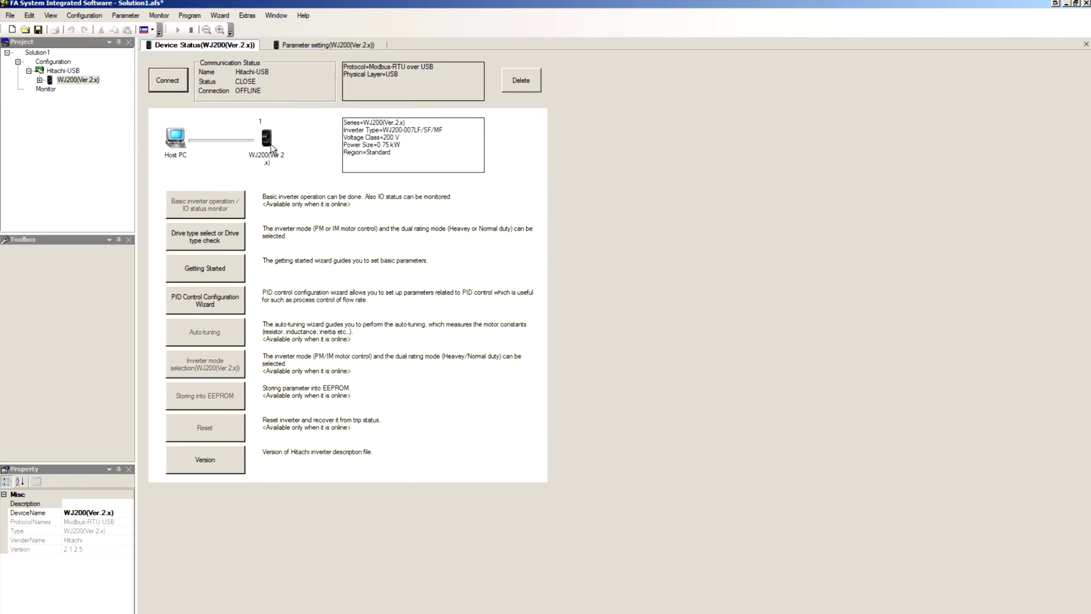
Open the WJ200 inverter's C-group parameters and check the Communication selection parameter C096
left_click(39, 80)
double_click(79, 89)
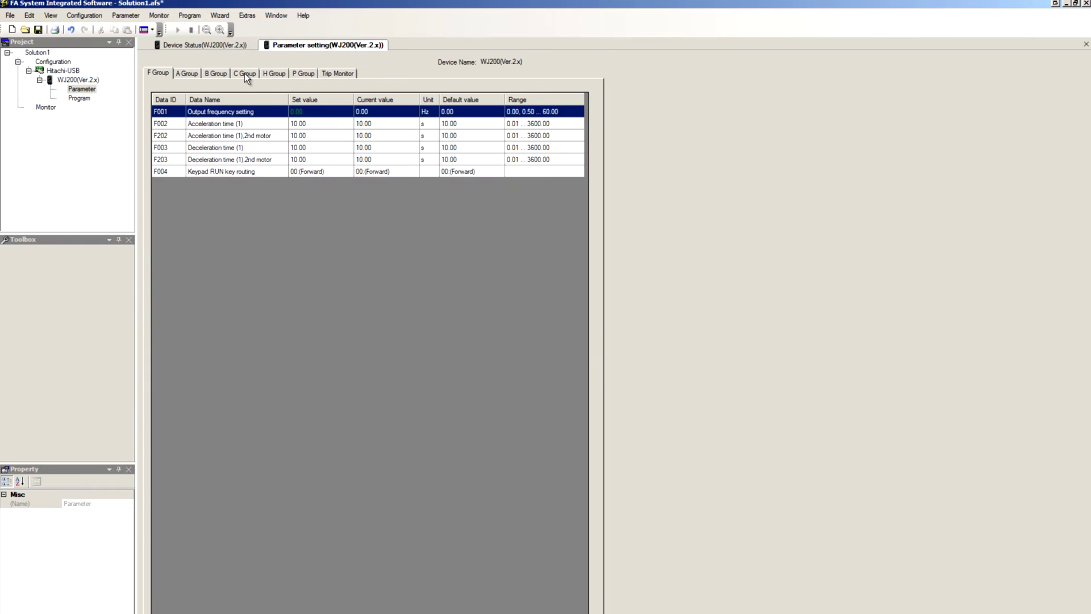
left_click(244, 73)
scroll(240, 384, "down", 13)
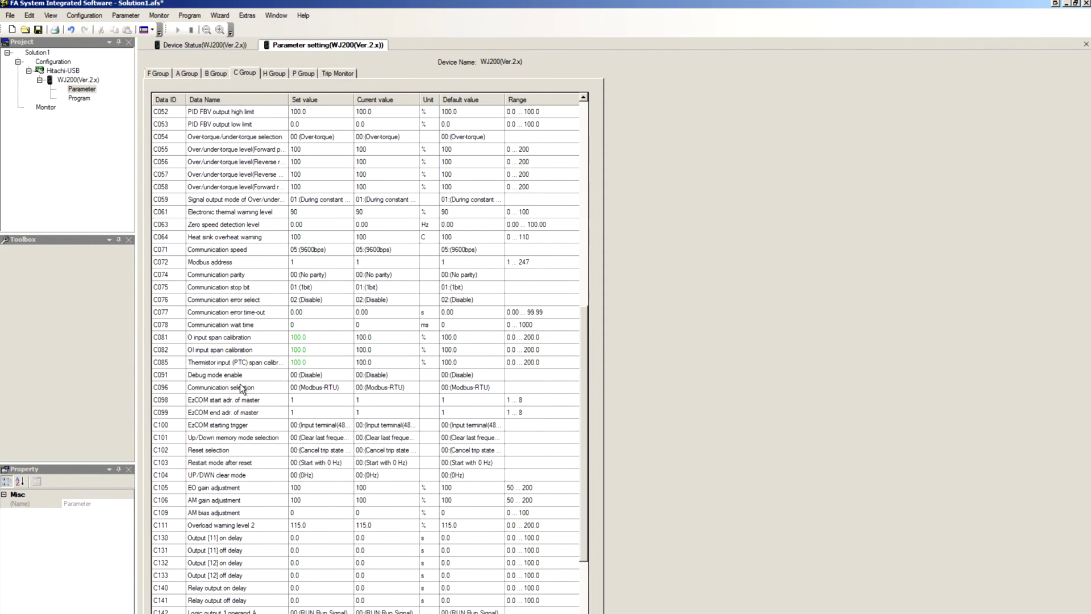
left_click(215, 390)
left_click(335, 391)
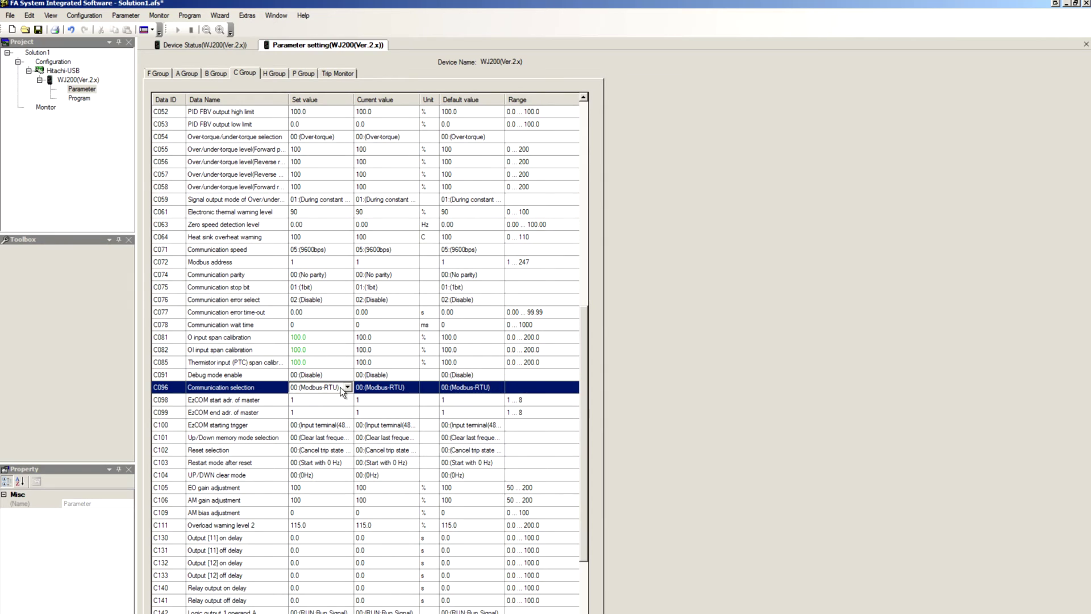
Set the inverter's communication speed (C071) to 08 (57600bps) and check the Modbus address parameter C072
left_click(224, 250)
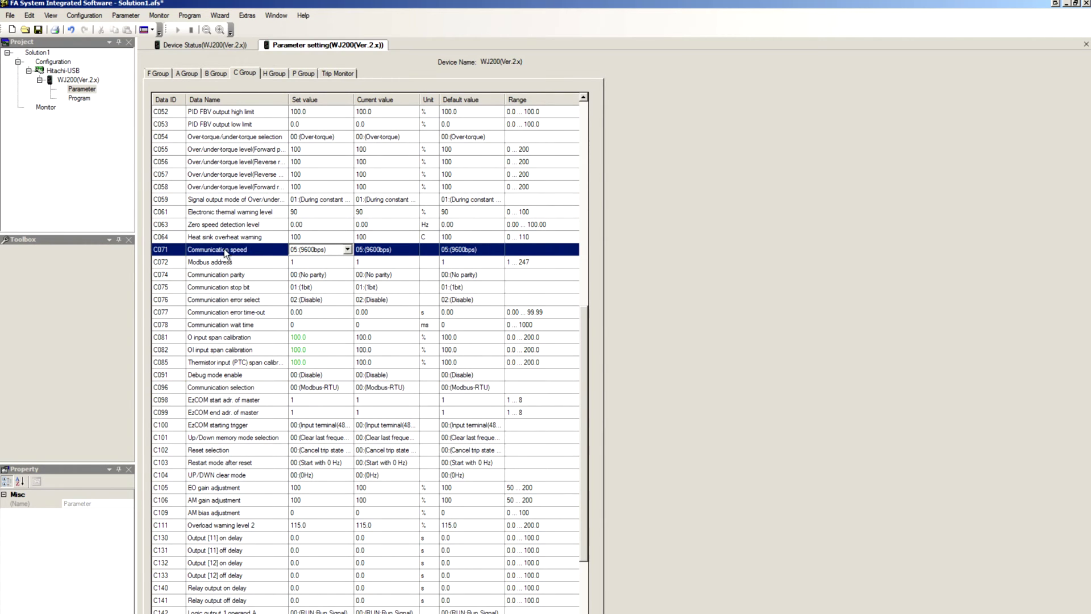
left_click(347, 249)
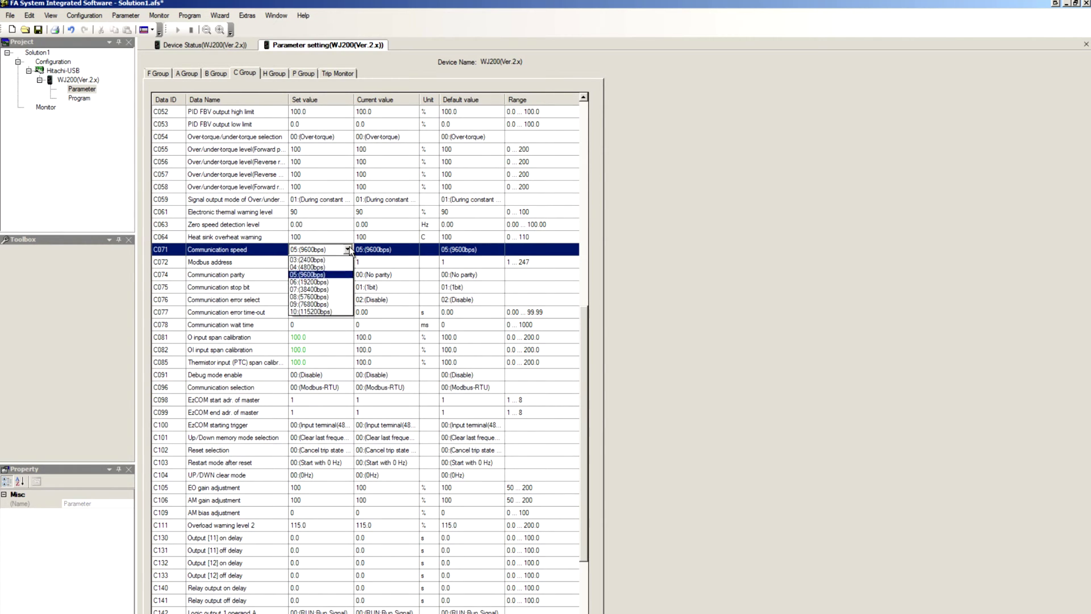
left_click(327, 297)
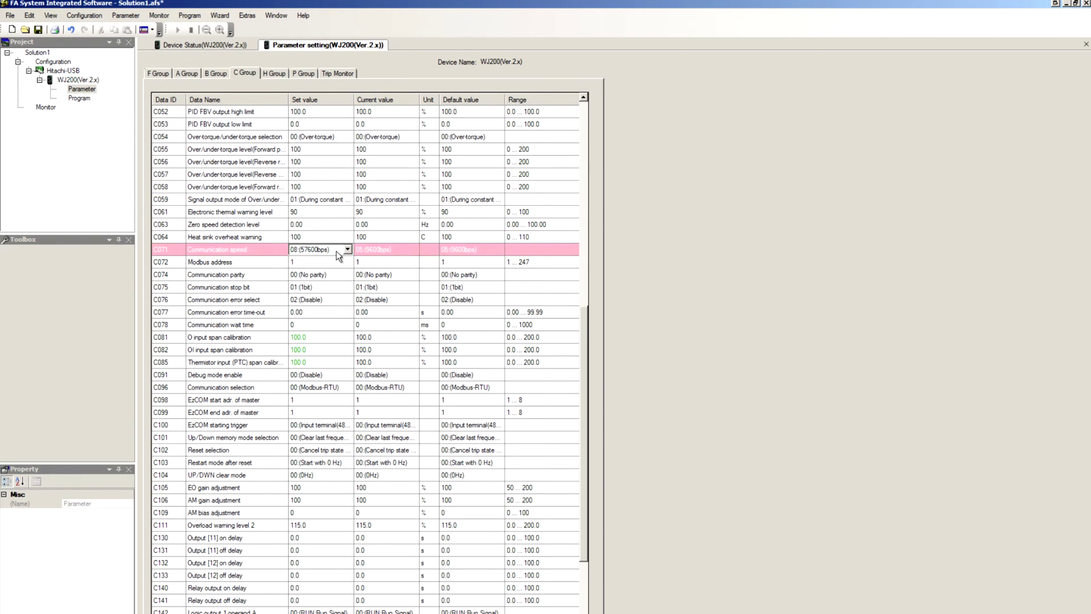
left_click(255, 264)
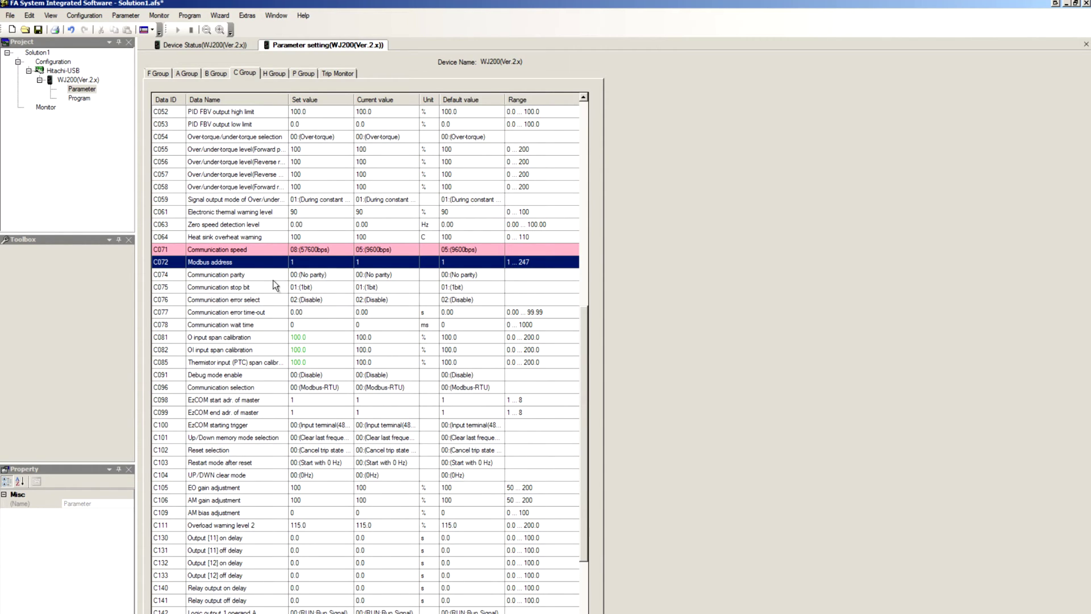
Set the A-group Frequency source parameter (A001) to 03 (ModBus network)
left_click(190, 74)
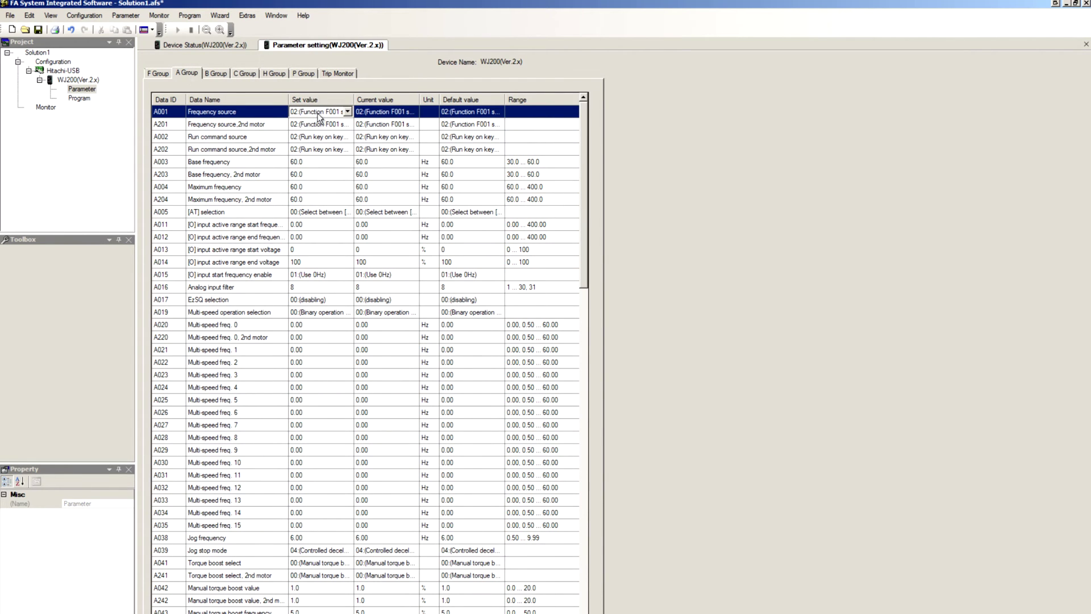
left_click(347, 112)
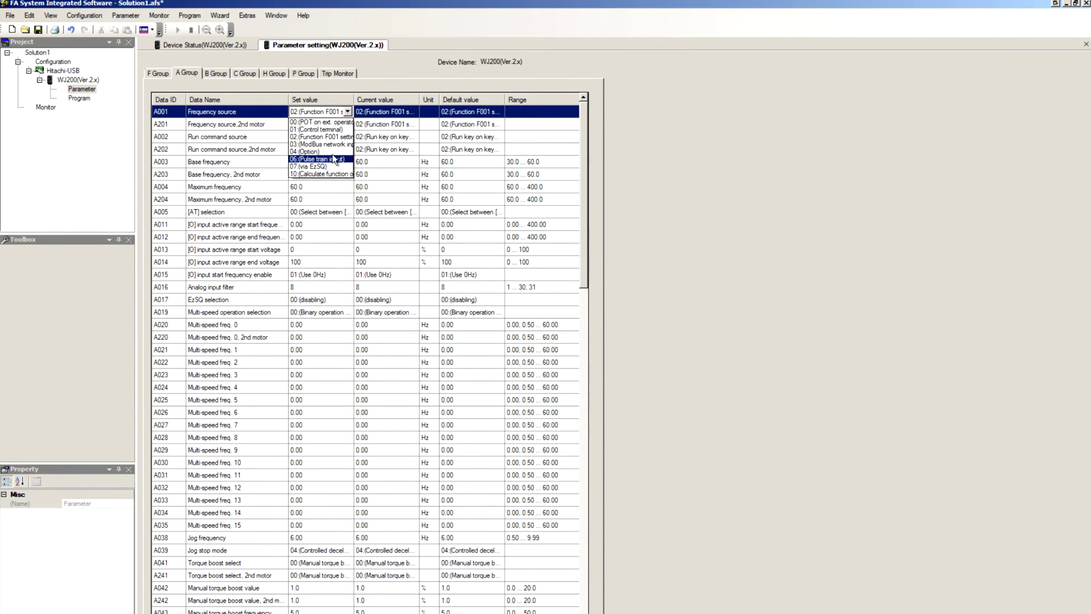
left_click(318, 144)
Set the Run command source parameter (A002) to 03 (ModBus network) and look at the device download options
left_click(315, 138)
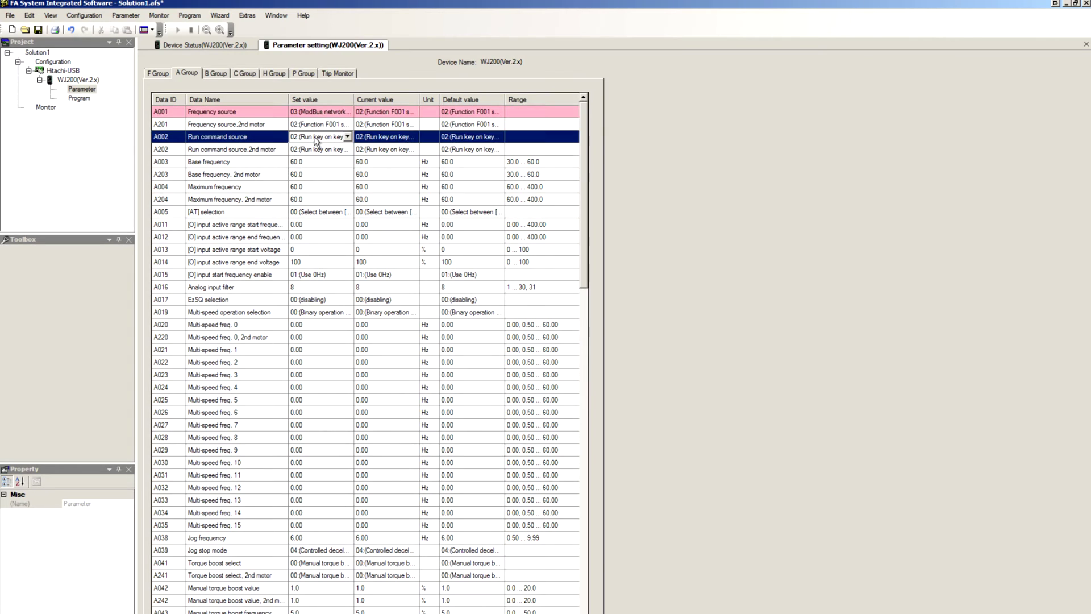
left_click(316, 139)
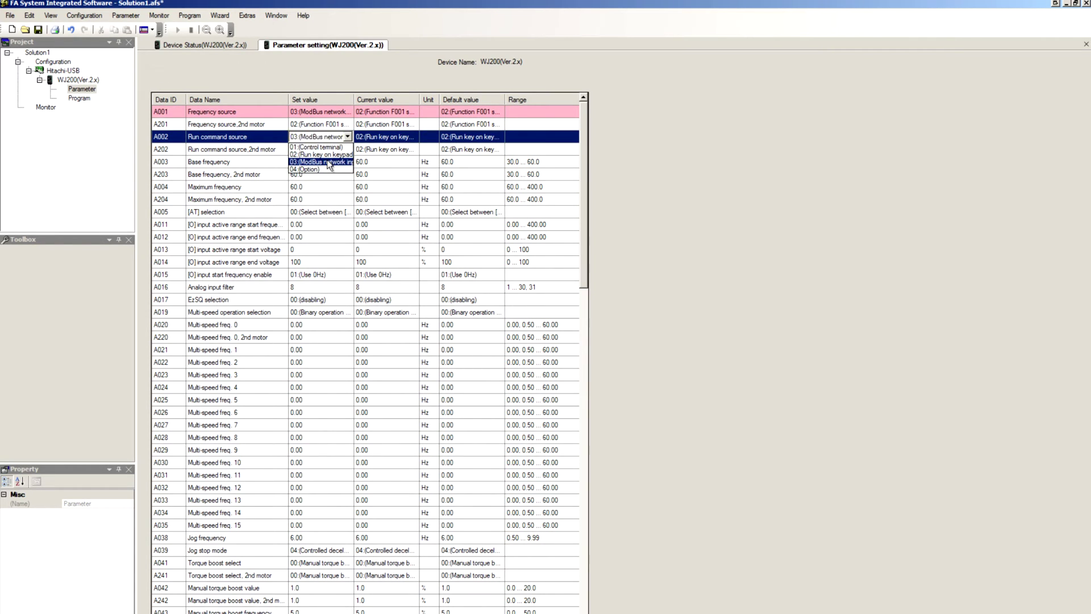
left_click(329, 163)
right_click(245, 105)
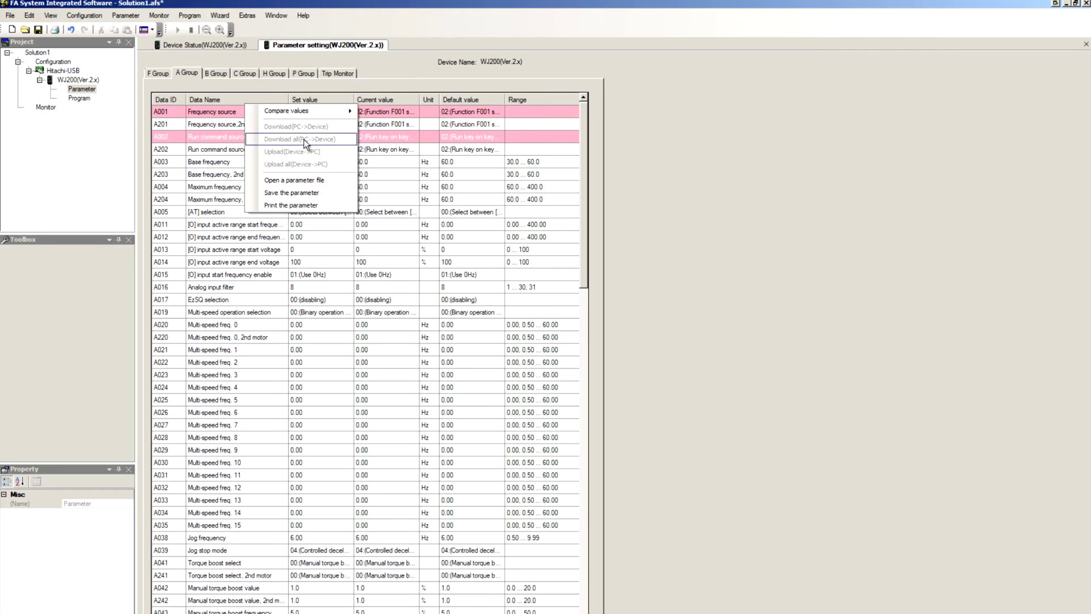
left_click(661, 277)
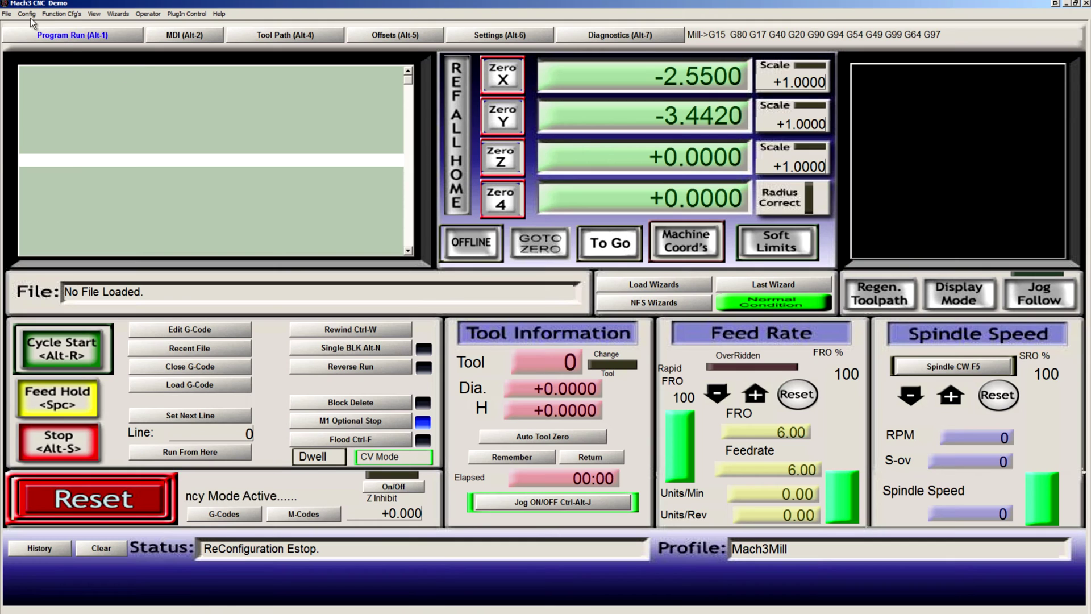
In Mach3, select ModBus InputOutput Support and ModBus PlugIn Supported in the Ports & Pins configuration, and cancel the dialog
left_click(26, 14)
left_click(34, 35)
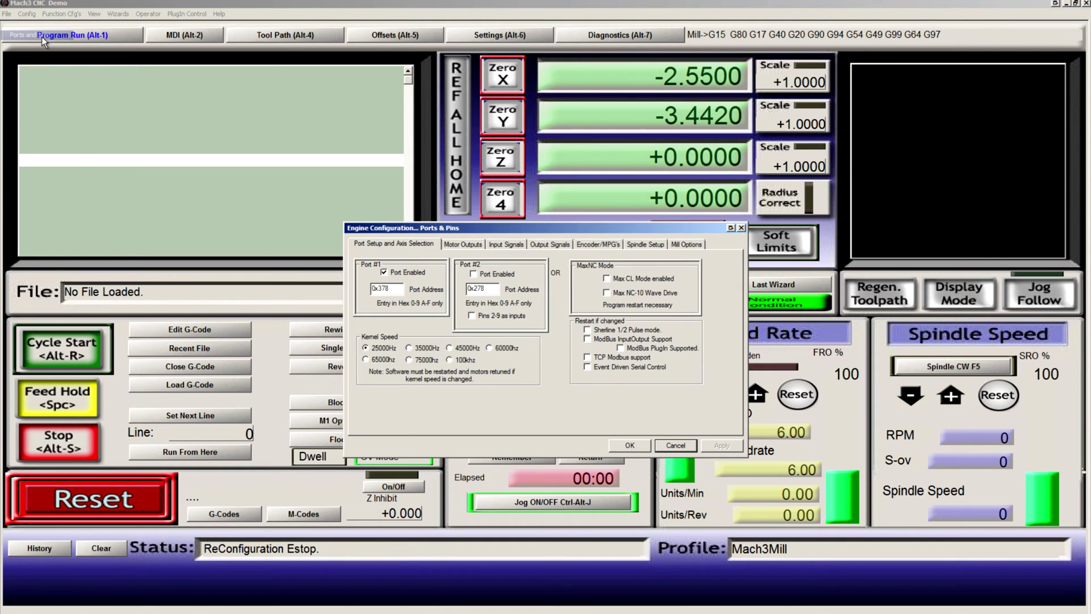
left_click(614, 340)
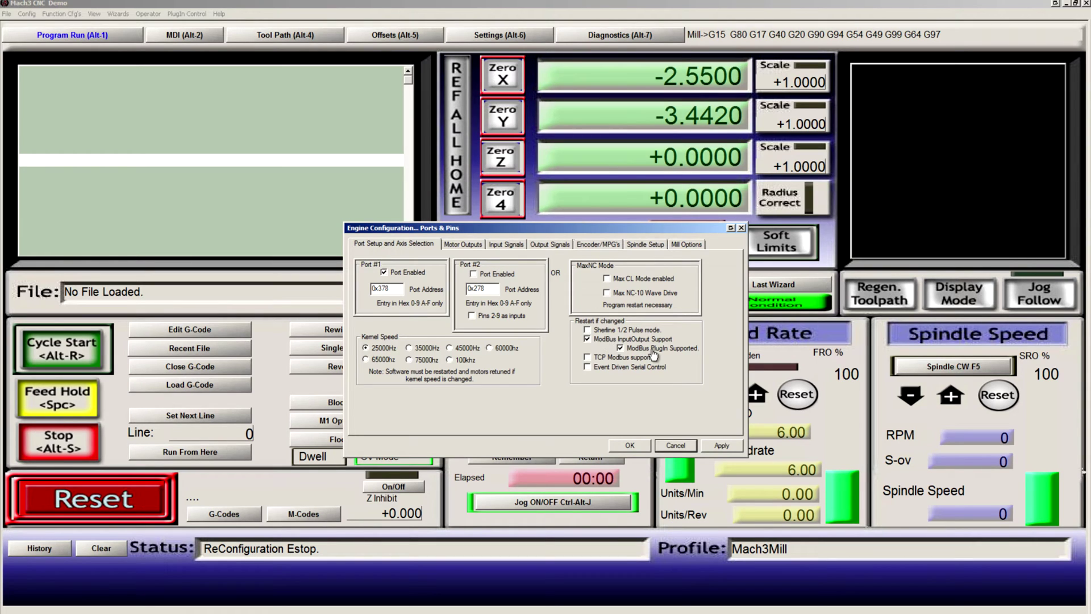
left_click(680, 448)
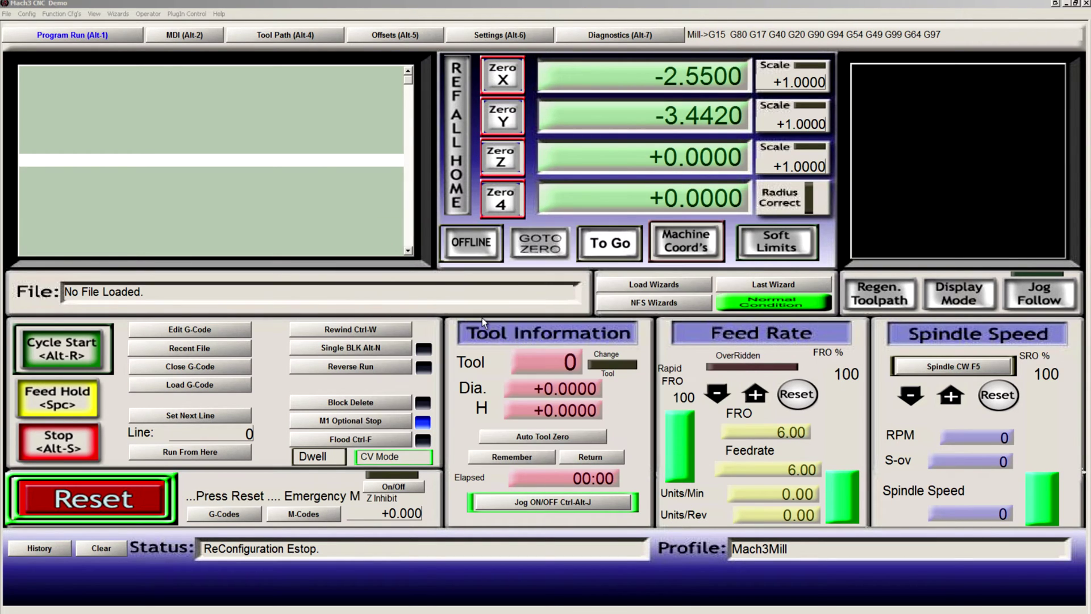
left_click(1085, 4)
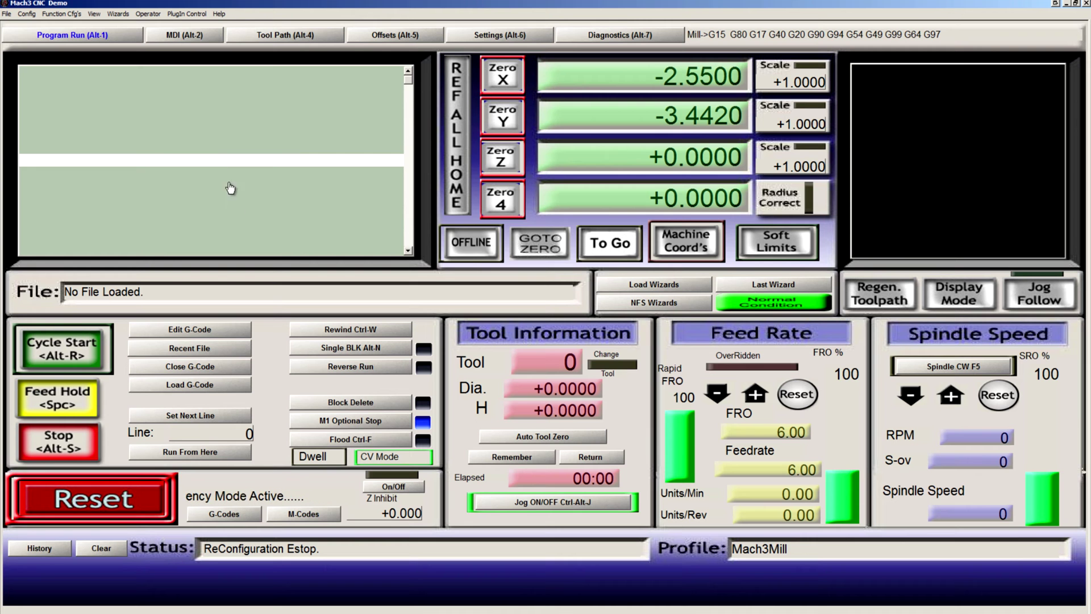
Open the serial ModBus control setup and set the port number to 3 and the timeout to 30 ms
left_click(62, 14)
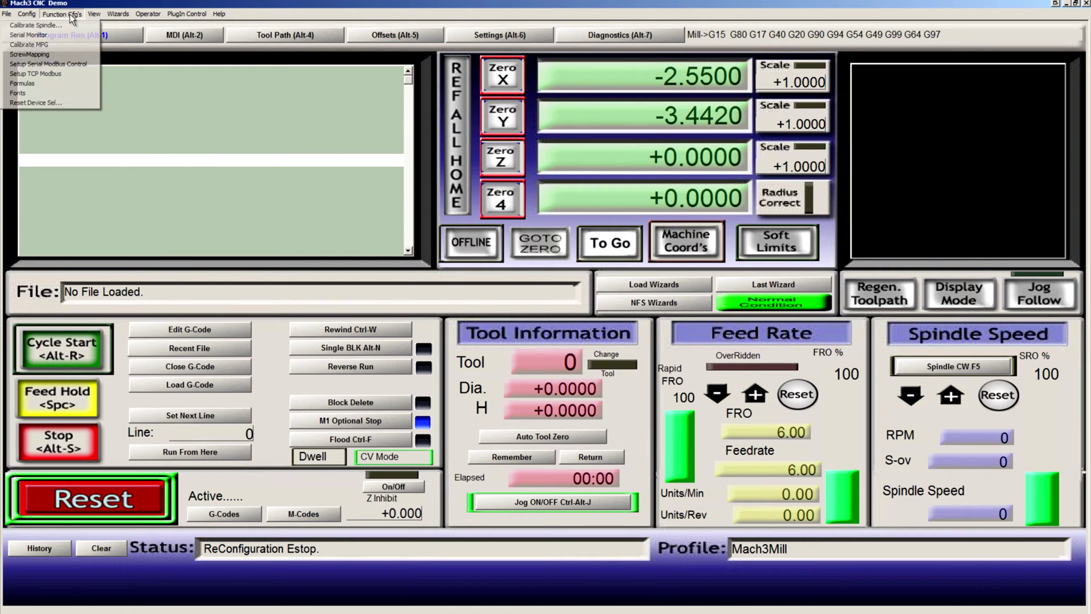
left_click(73, 64)
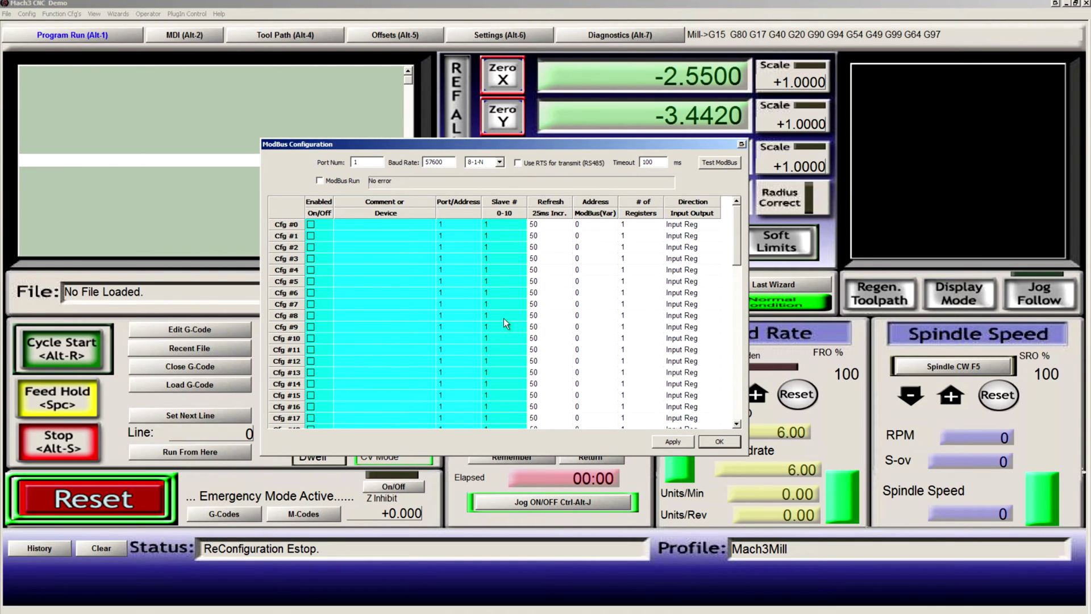
left_click_drag(366, 165, 339, 165)
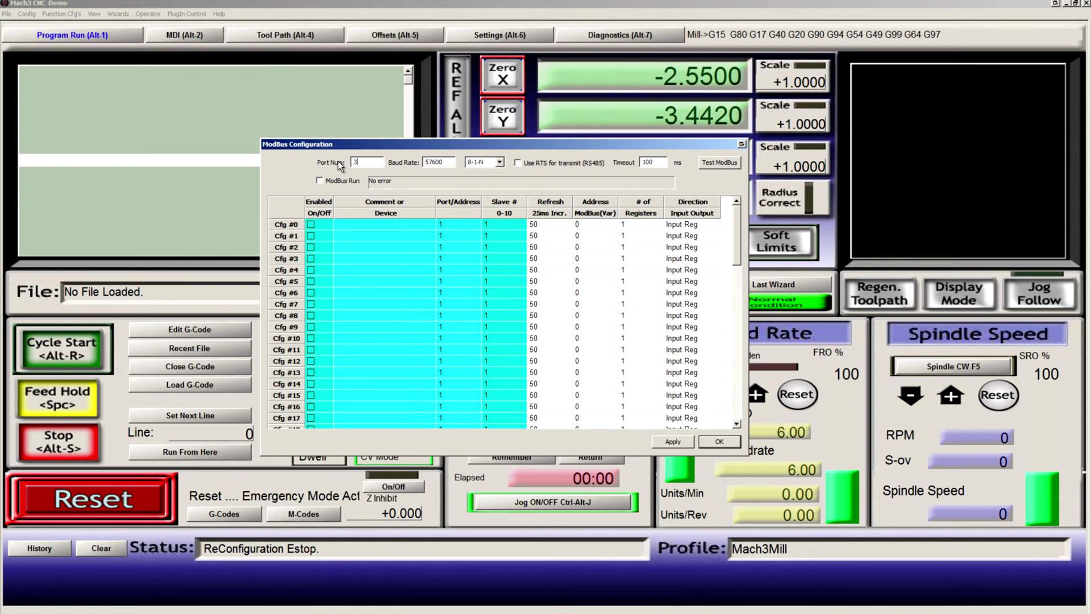
left_click(446, 164)
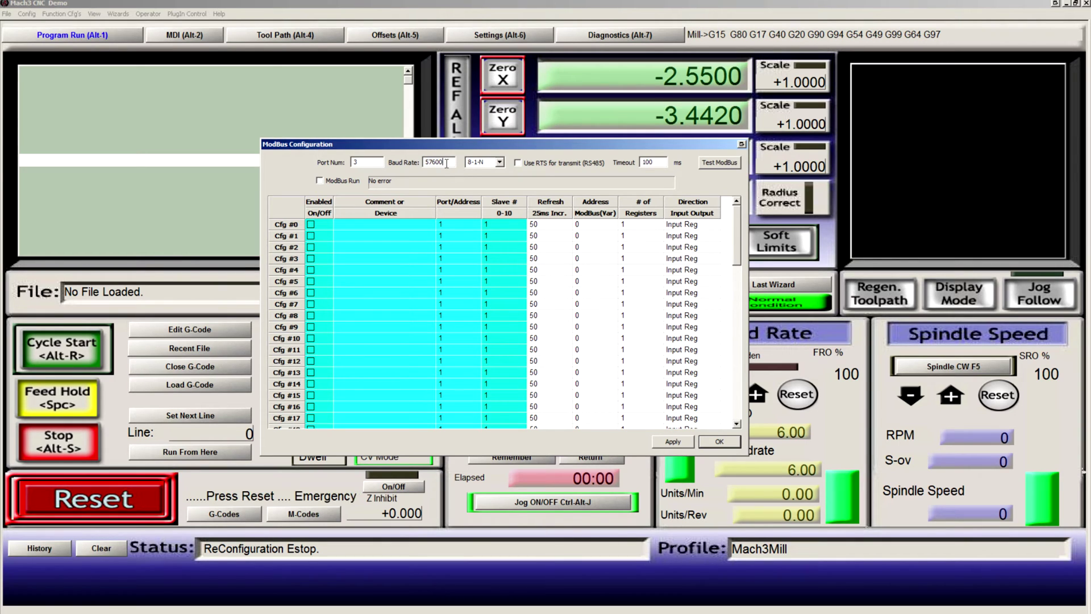
double_click(648, 163)
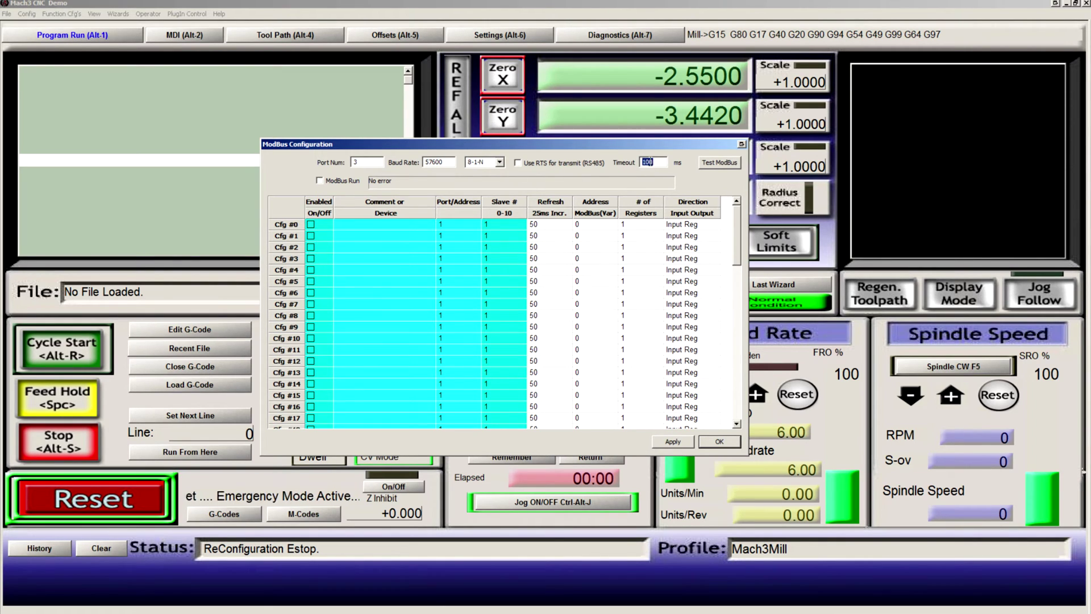
type("30")
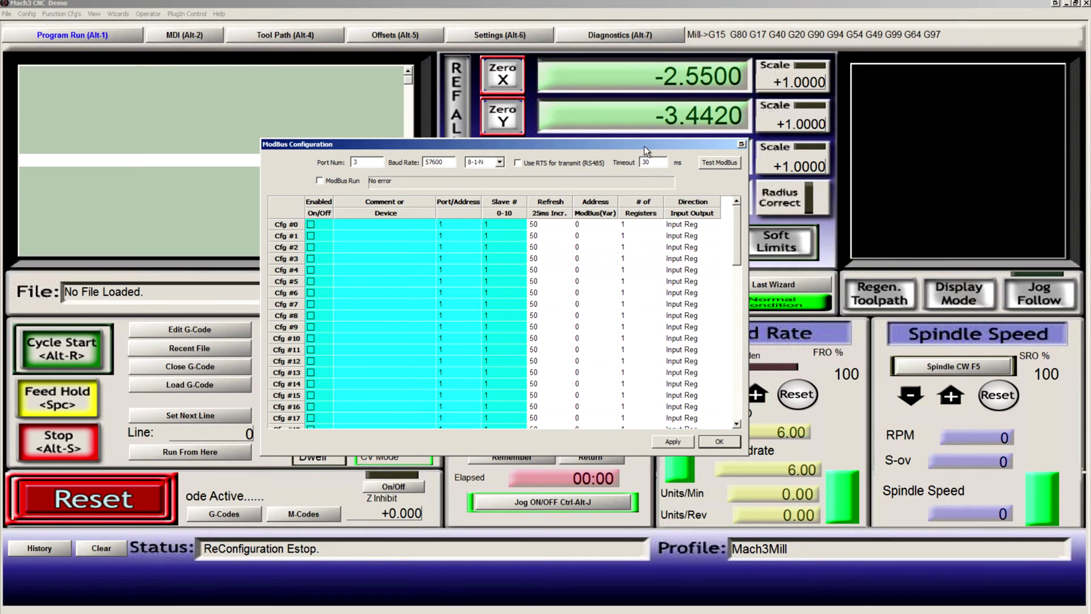
Configure Cfg #0 with the comment "run/stop", a refresh of 25 and the direction Output-Coils, keeping ModBus address 0
left_click(383, 225)
type("run/stop")
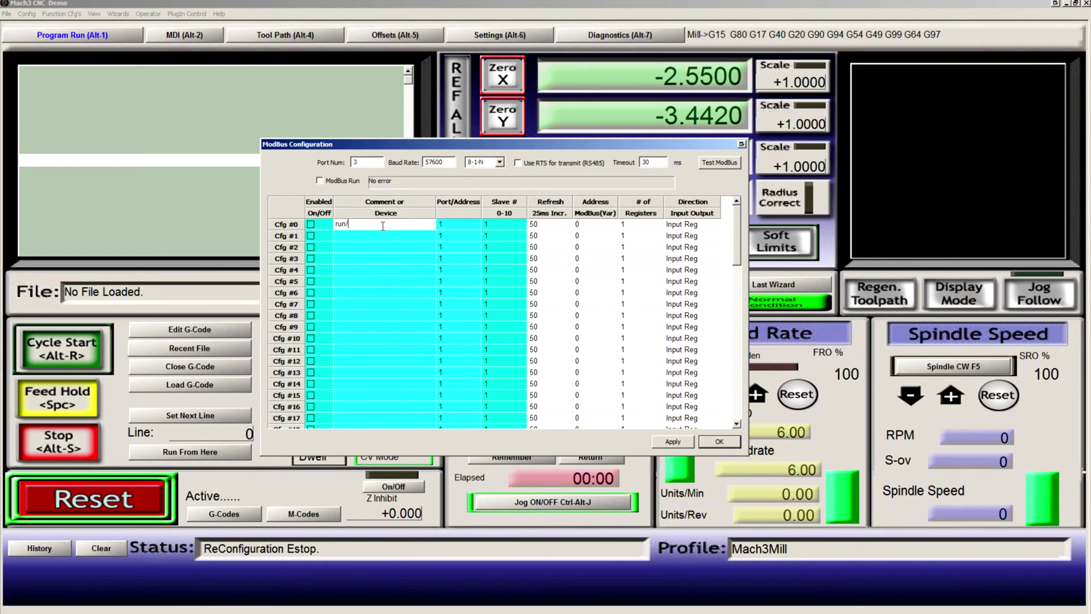
left_click(554, 223)
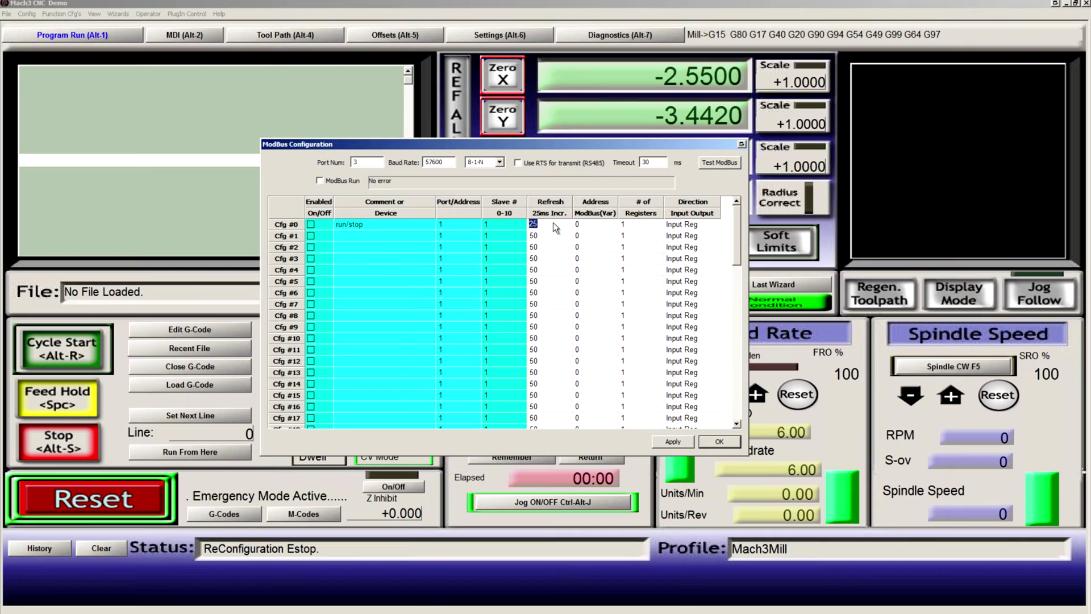
type("25")
left_click(591, 224)
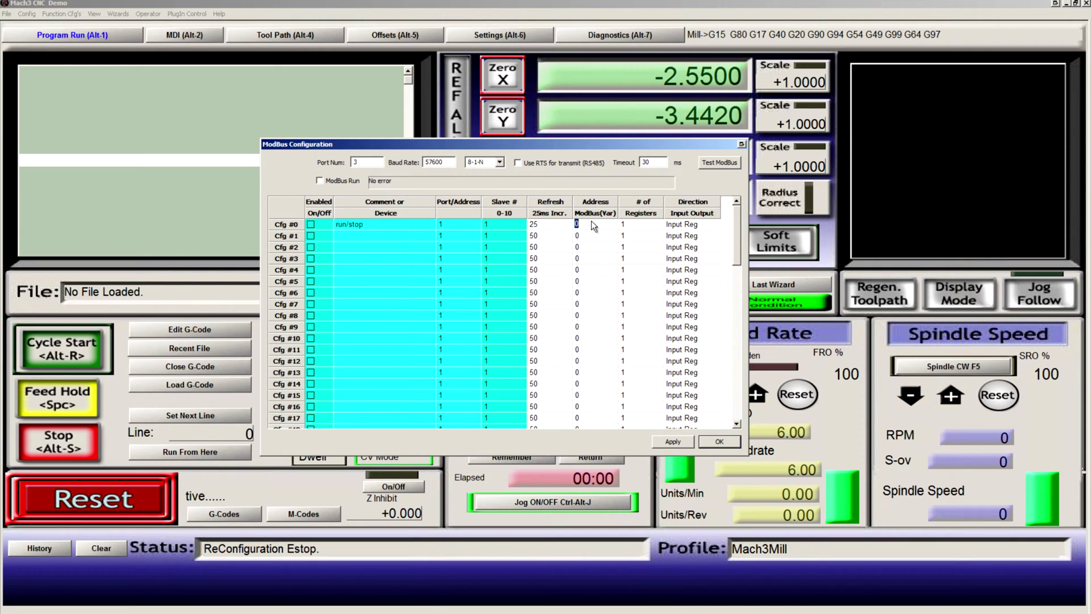
left_click(696, 225)
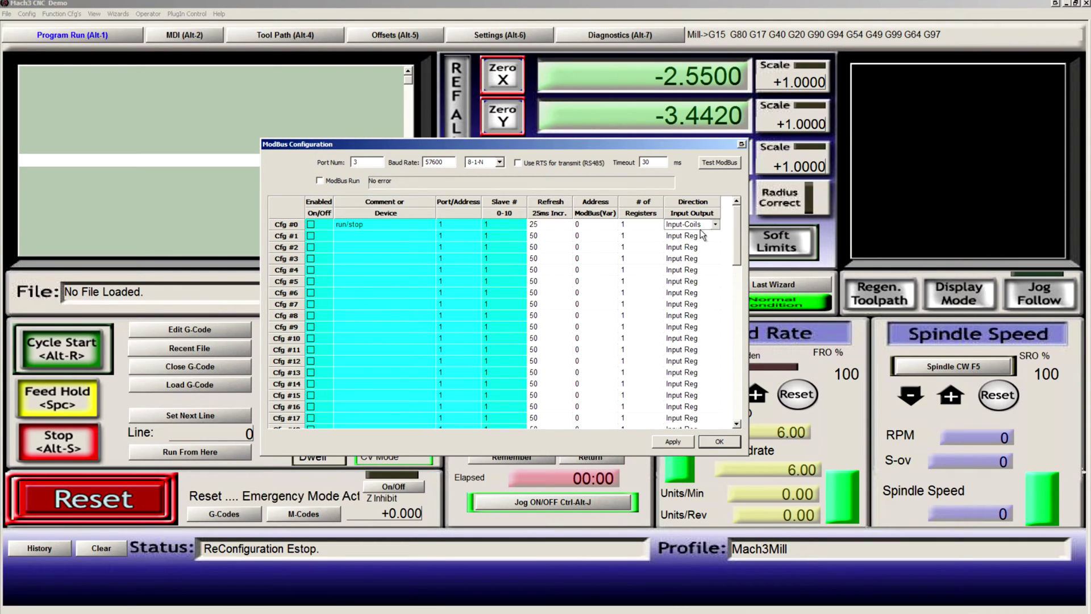
left_click(715, 226)
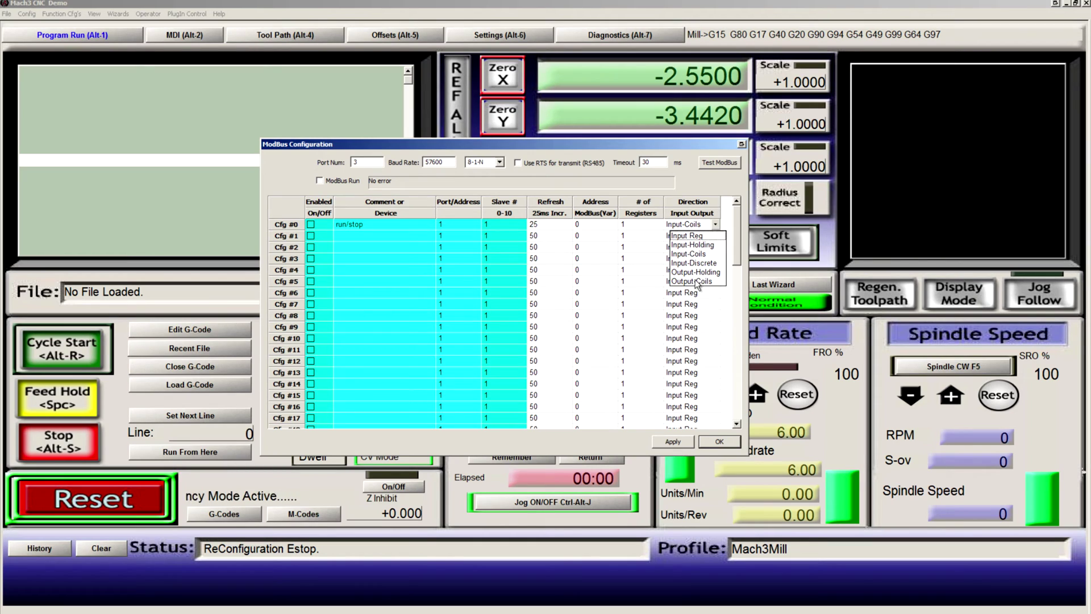
left_click(698, 282)
Configure Cfg #1 with the comment "frequency", a refresh of 25, ModBus address 1 and the direction Output-Holding
left_click(338, 236)
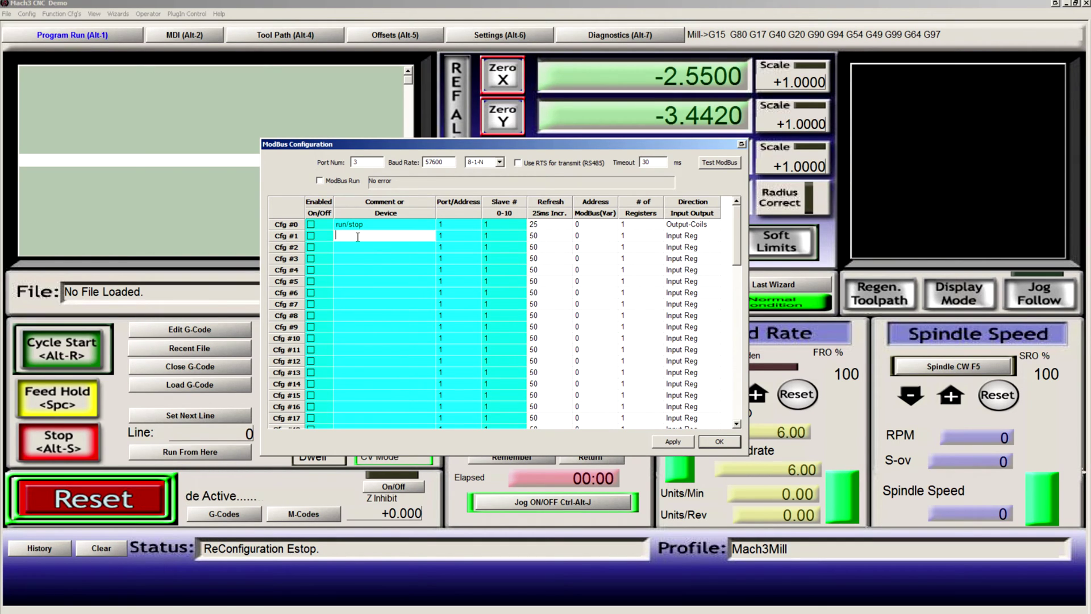
type("frequency")
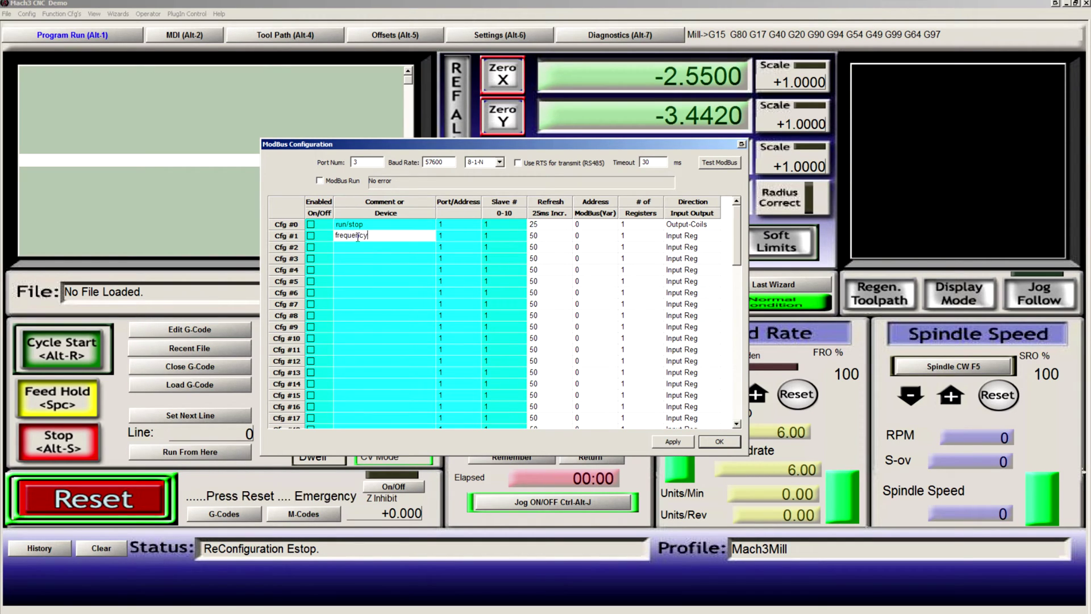
key("Tab")
left_click(550, 237)
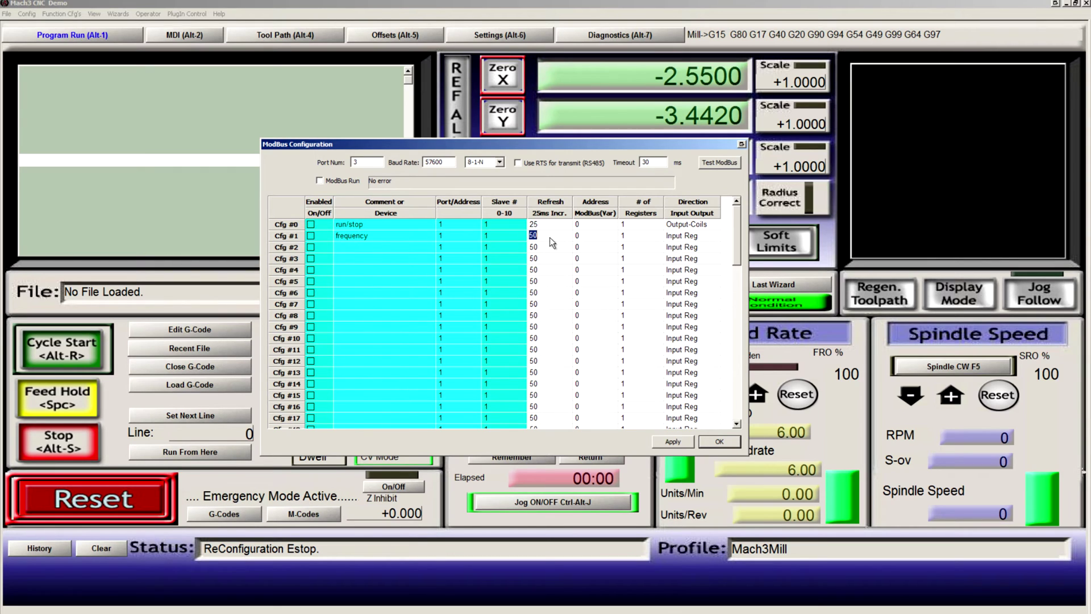
type("25")
key("Tab")
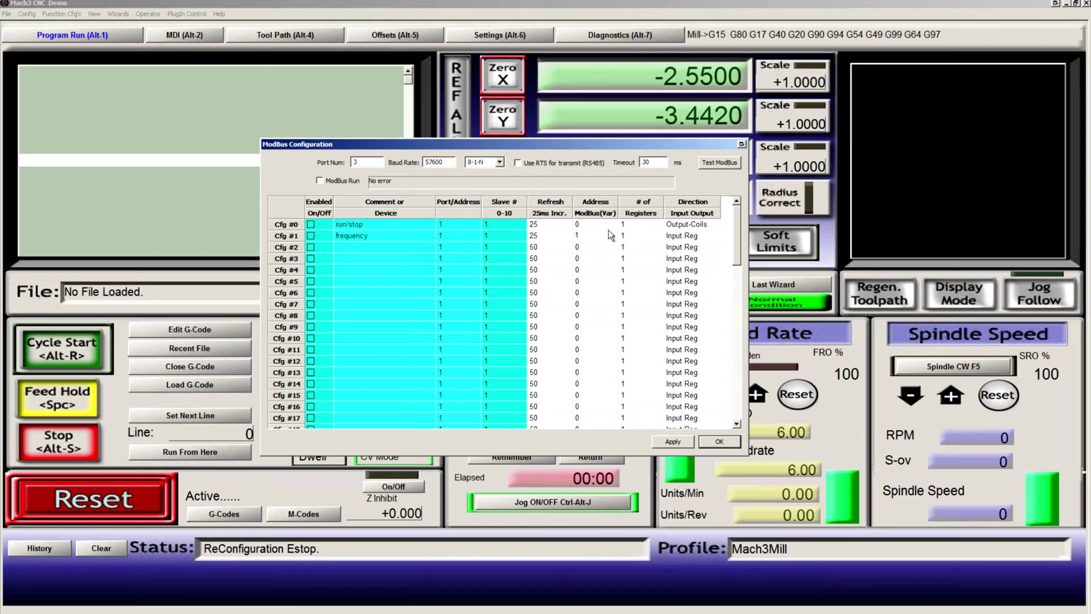
type("1")
left_click(682, 236)
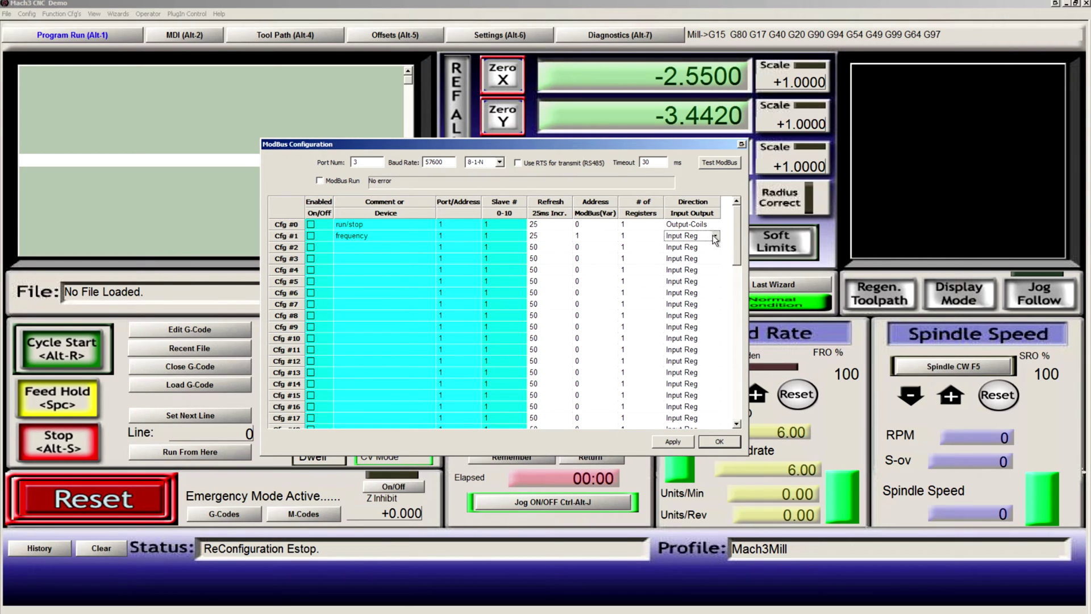
left_click(715, 237)
left_click(694, 283)
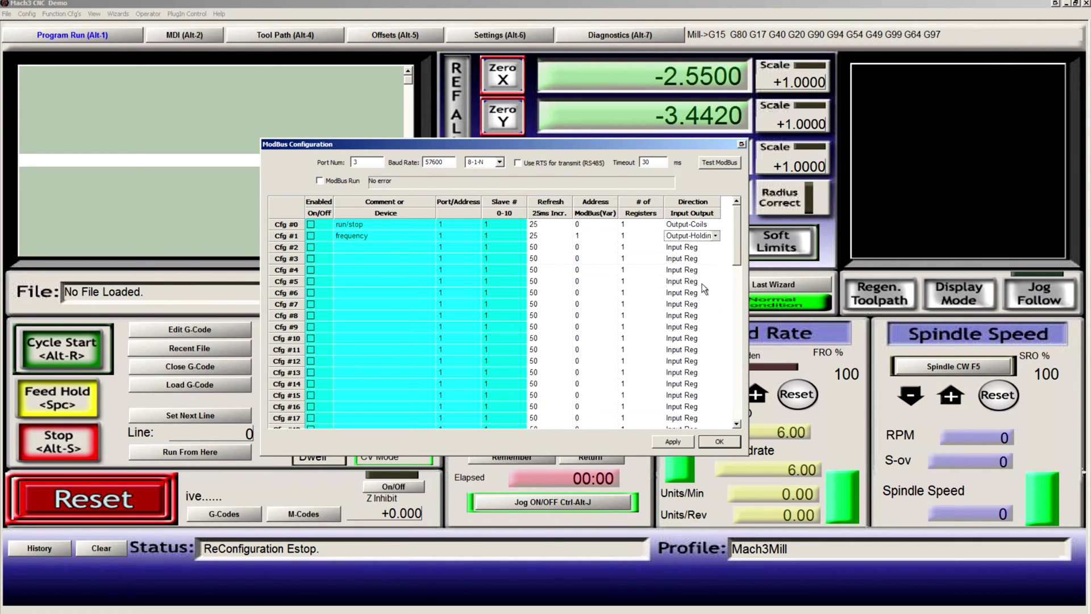
Configure Cfg #2 with the comment "trip status", a refresh of 25, ModBus address 3 and the direction Input-Holding
left_click(354, 247)
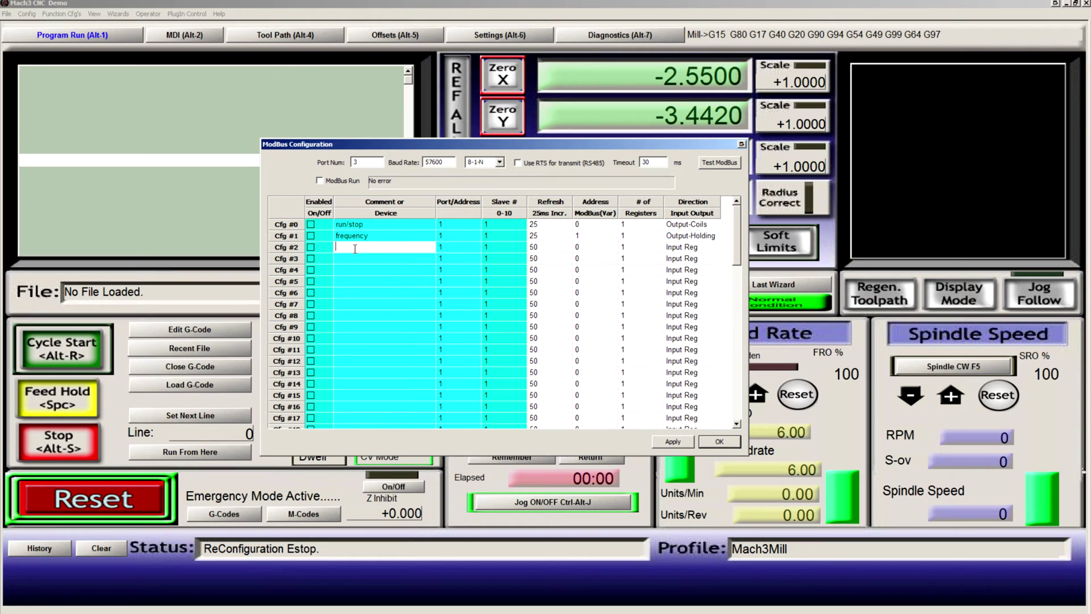
type("trip status")
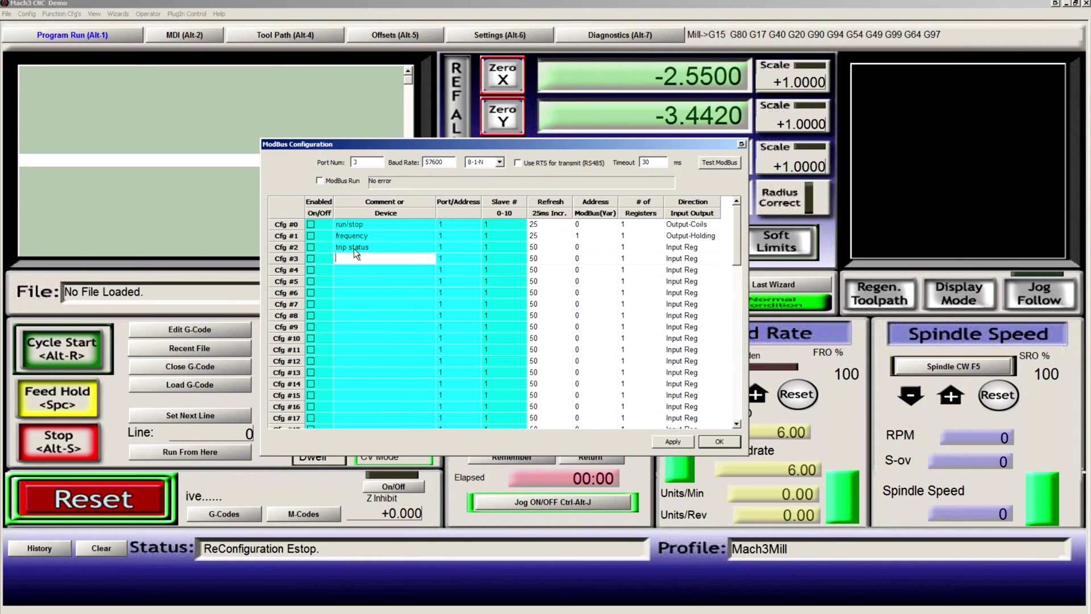
left_click(540, 249)
type("15")
left_click(599, 250)
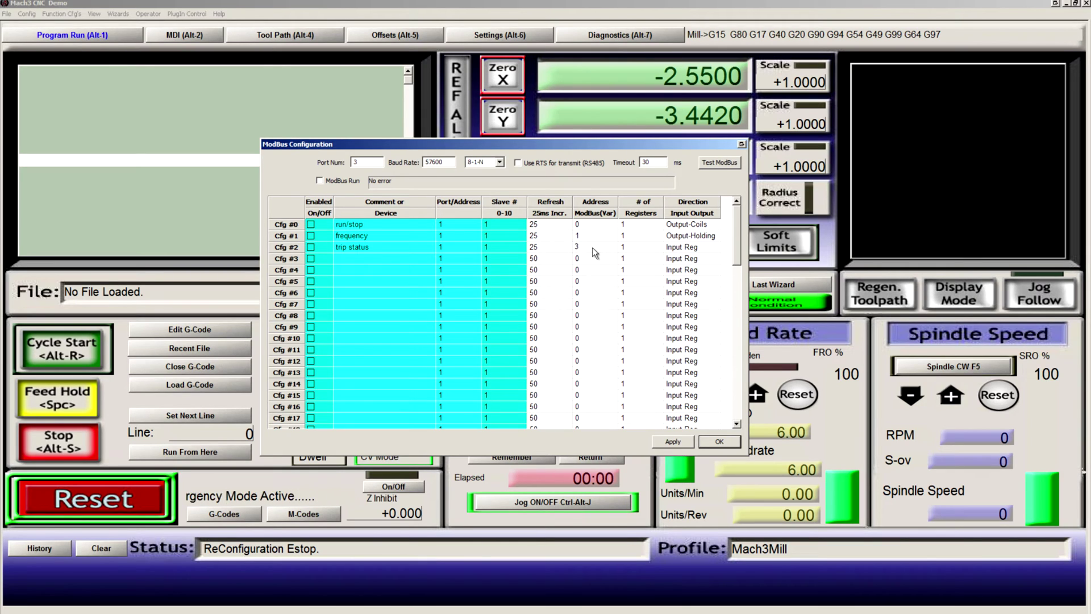
left_click(691, 249)
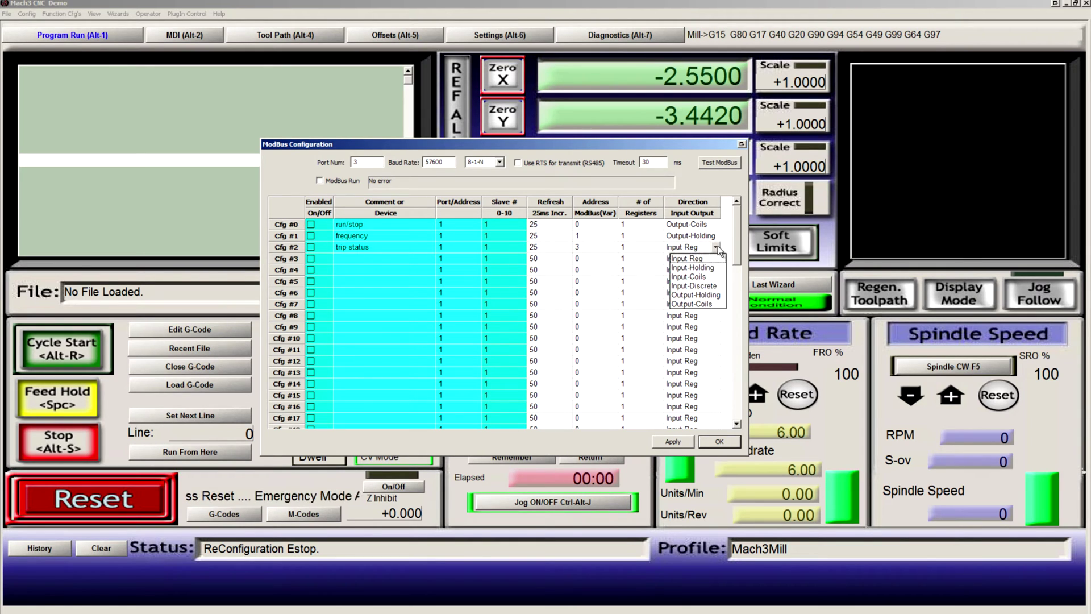
left_click(693, 268)
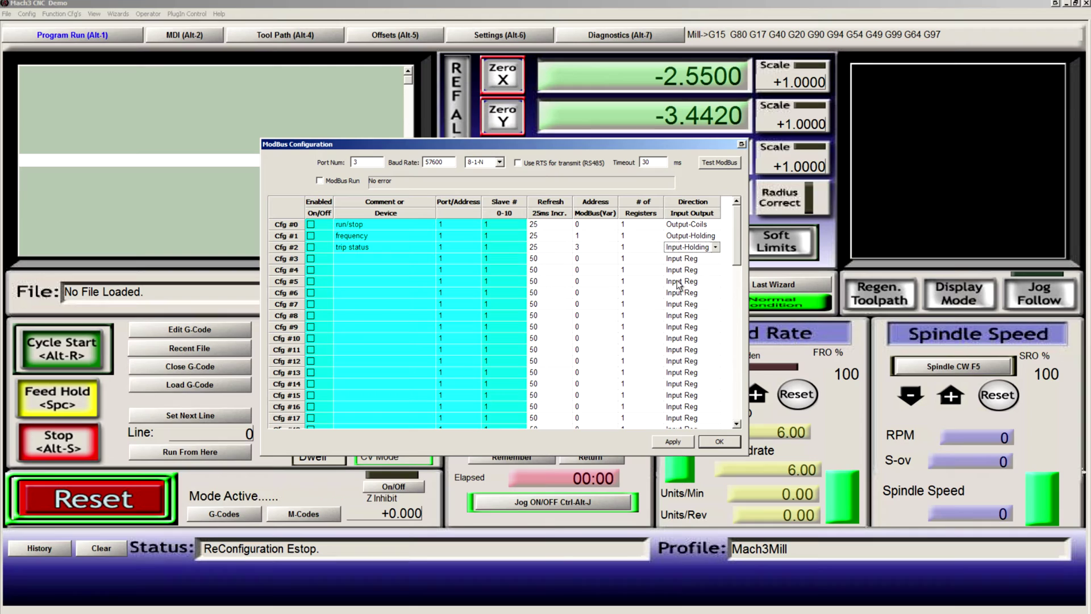
Enable Cfg #0, #1 and #2, turn on ModBus Run, and accept the ModBus configuration
left_click(311, 224)
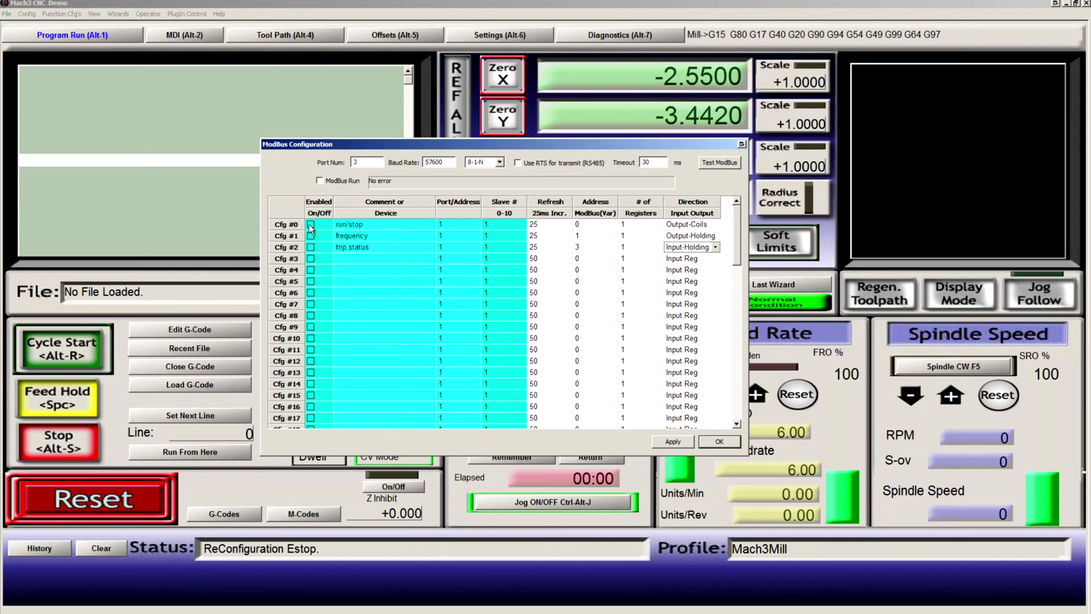
left_click(310, 236)
left_click(311, 248)
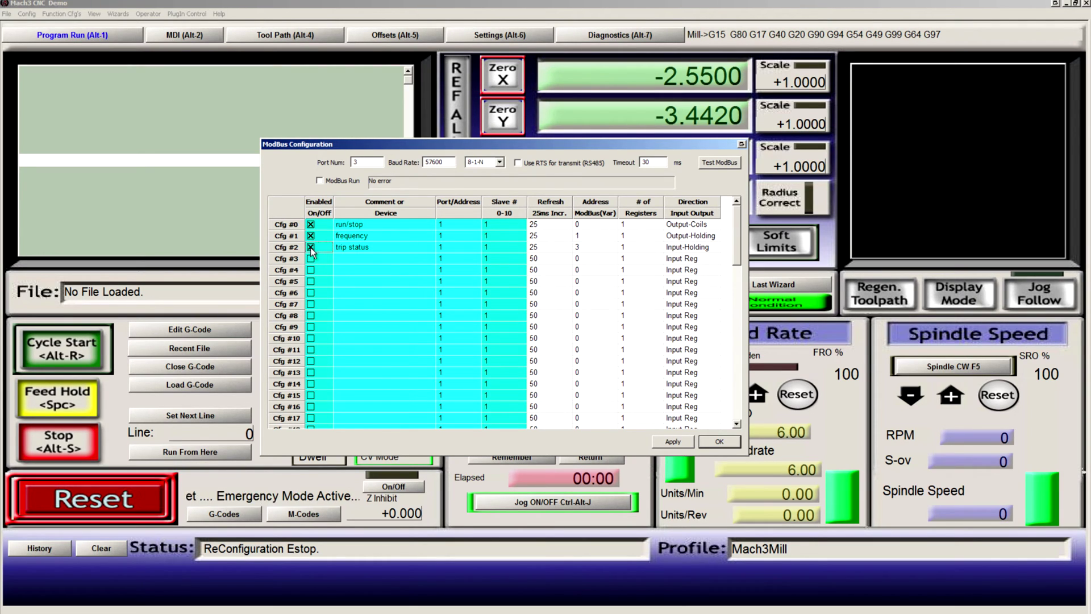
left_click(340, 183)
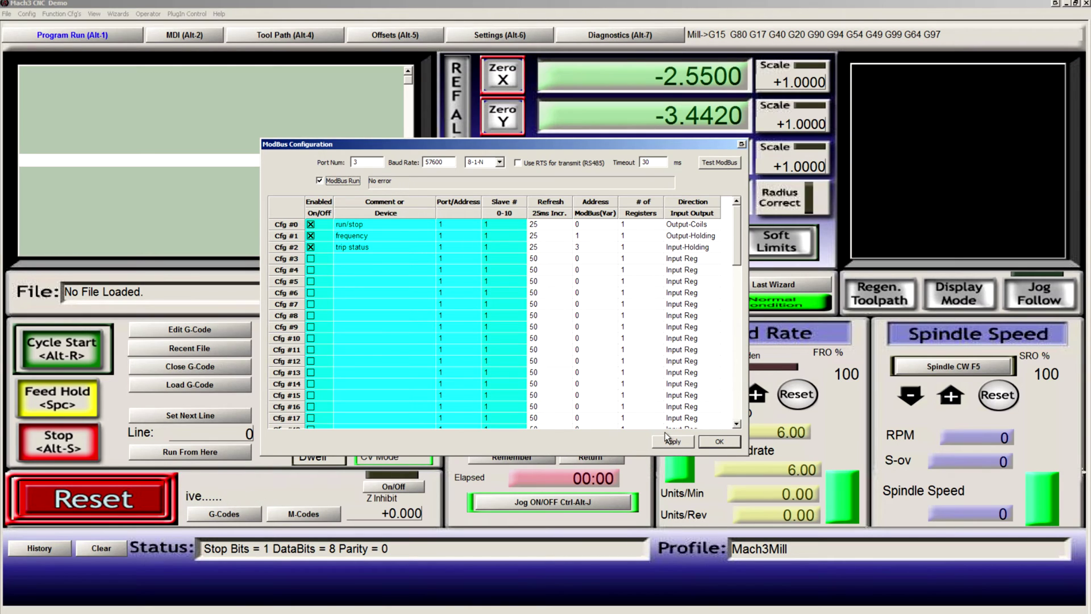
left_click(719, 442)
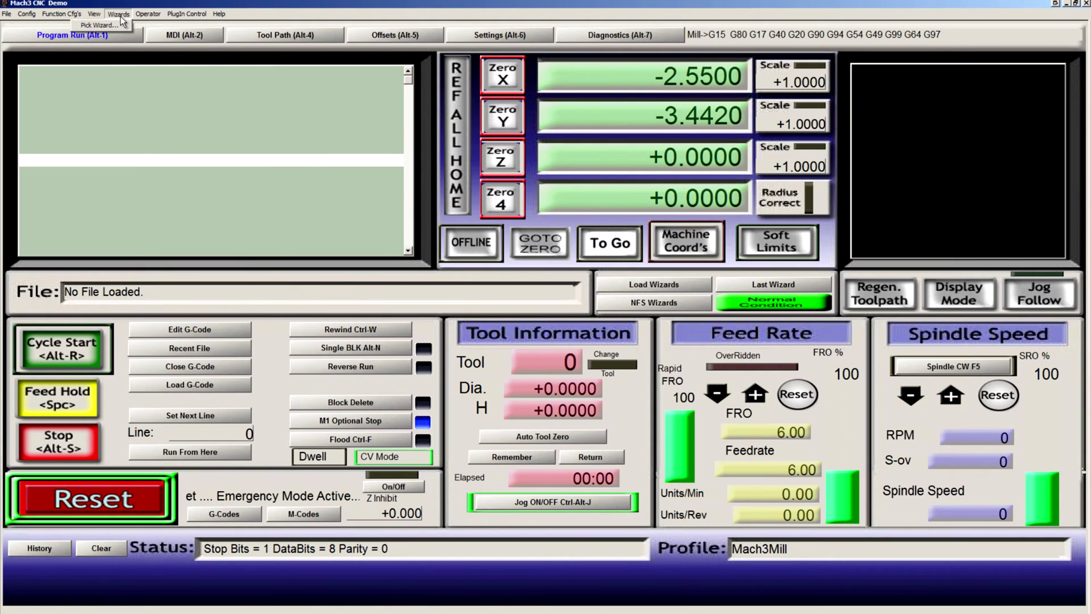
Create a new brain named WJ200 in the Brain Editor
left_click(148, 13)
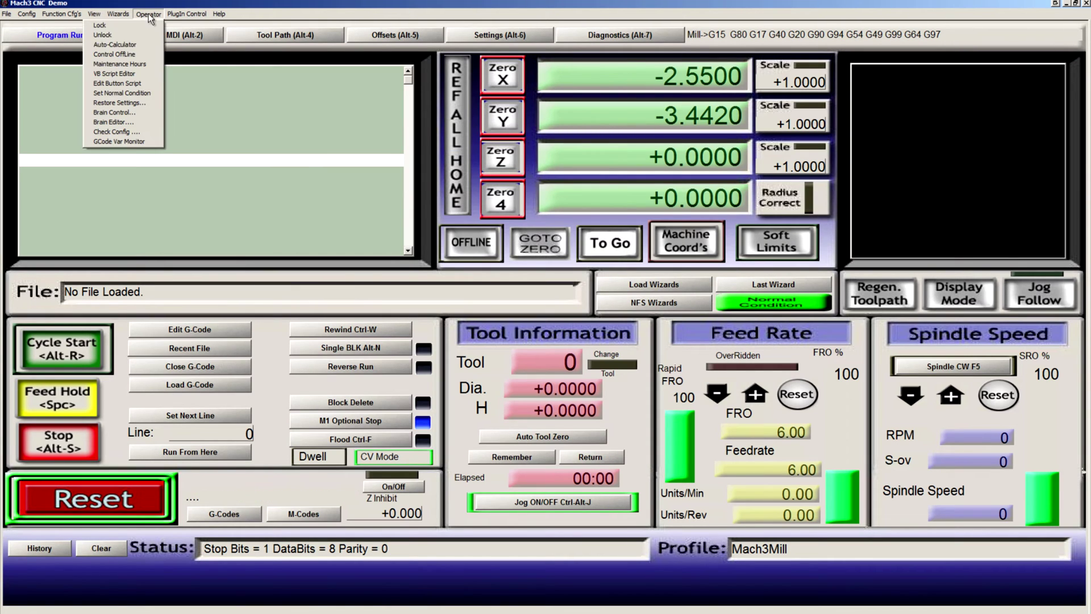
left_click(139, 122)
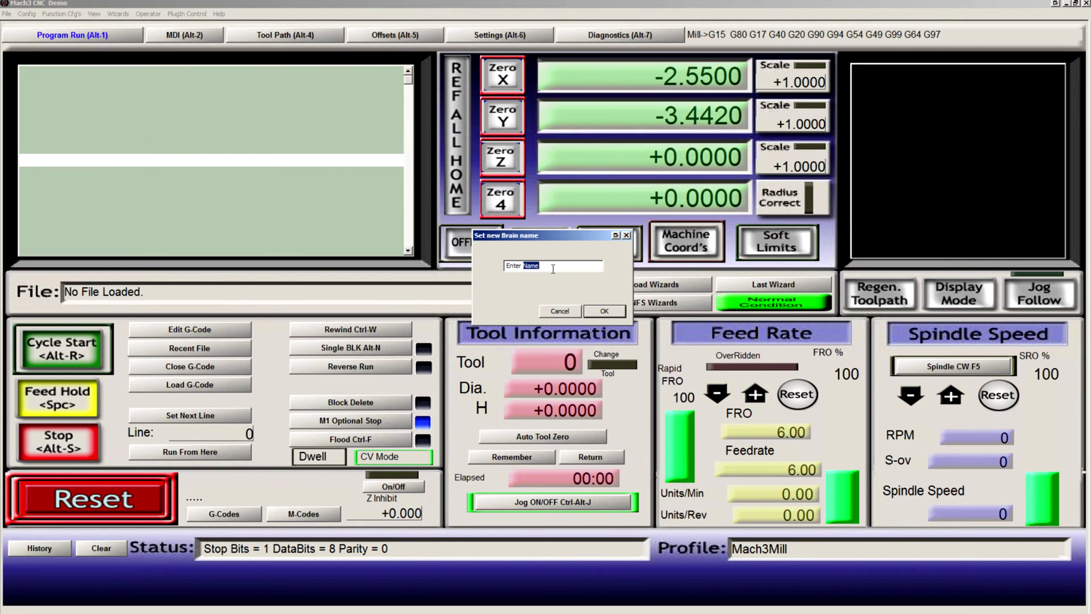
left_click_drag(553, 269, 505, 266)
type("W")
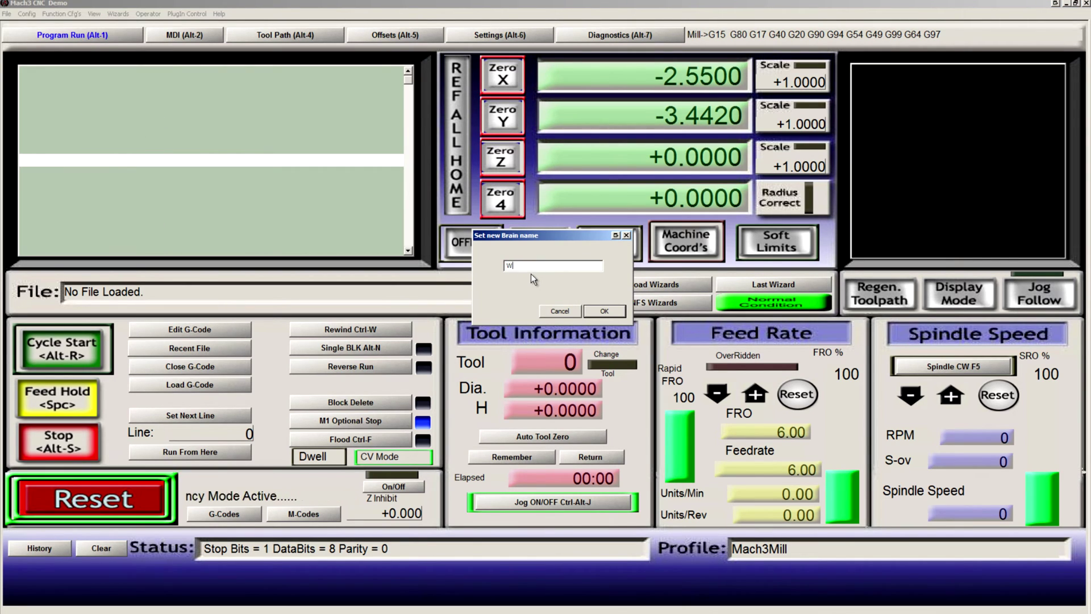
type("J200")
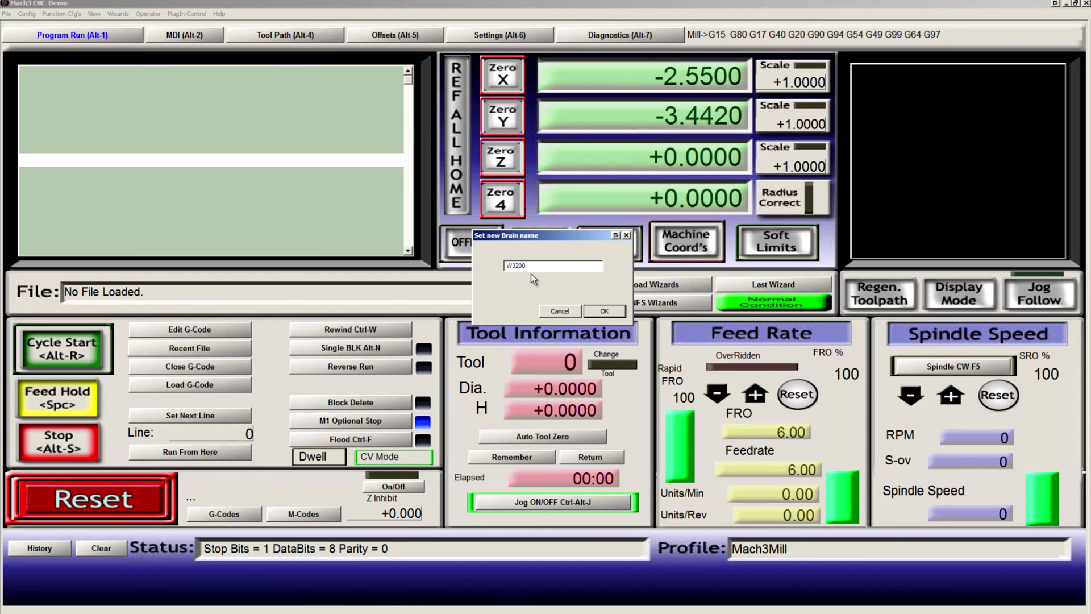
left_click(602, 313)
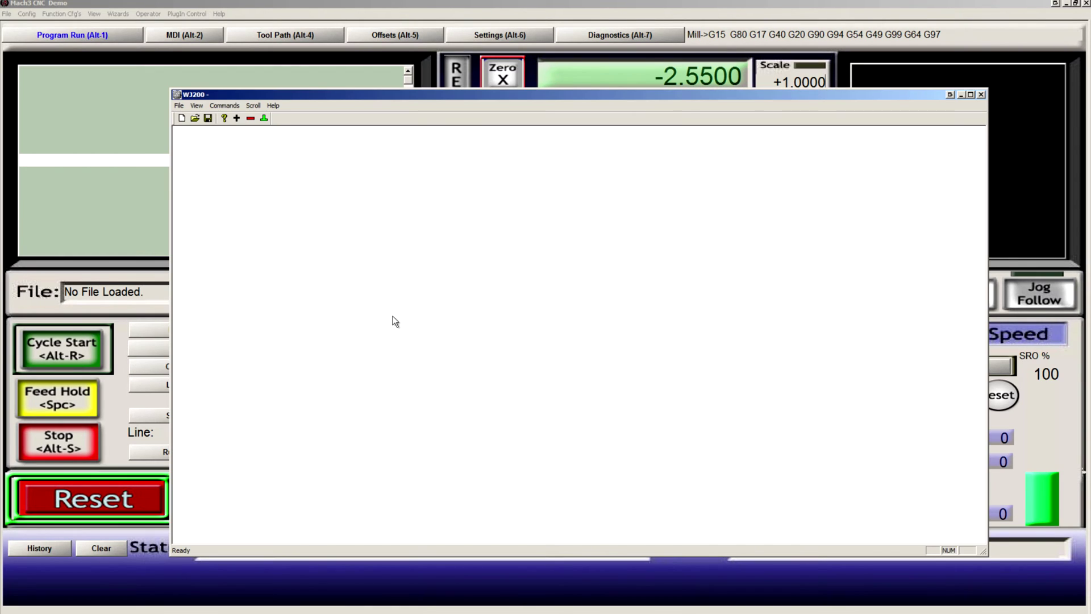
Add the Mach3 DRO 99-RPM Ratio as an input of the brain
left_click(237, 118)
left_click(603, 250)
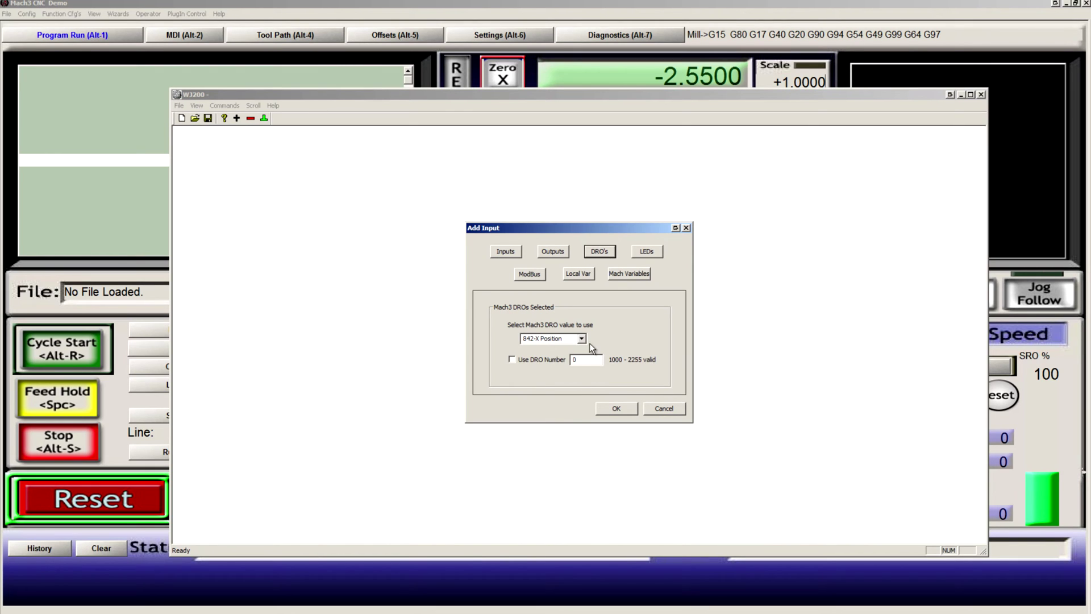
left_click(587, 340)
scroll(575, 419, "down", 10)
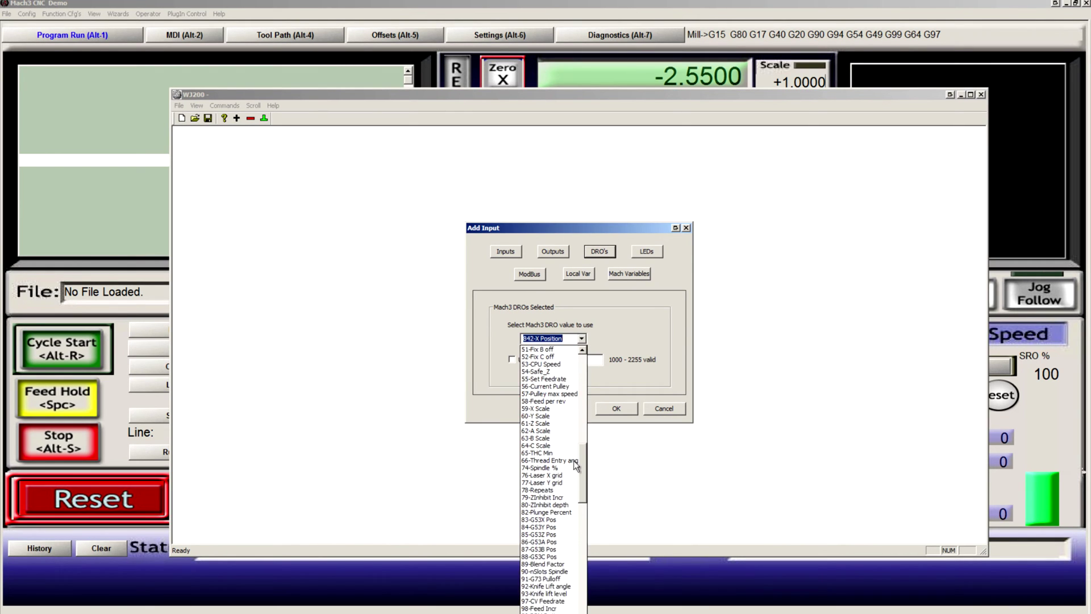
scroll(574, 461, "down", 7)
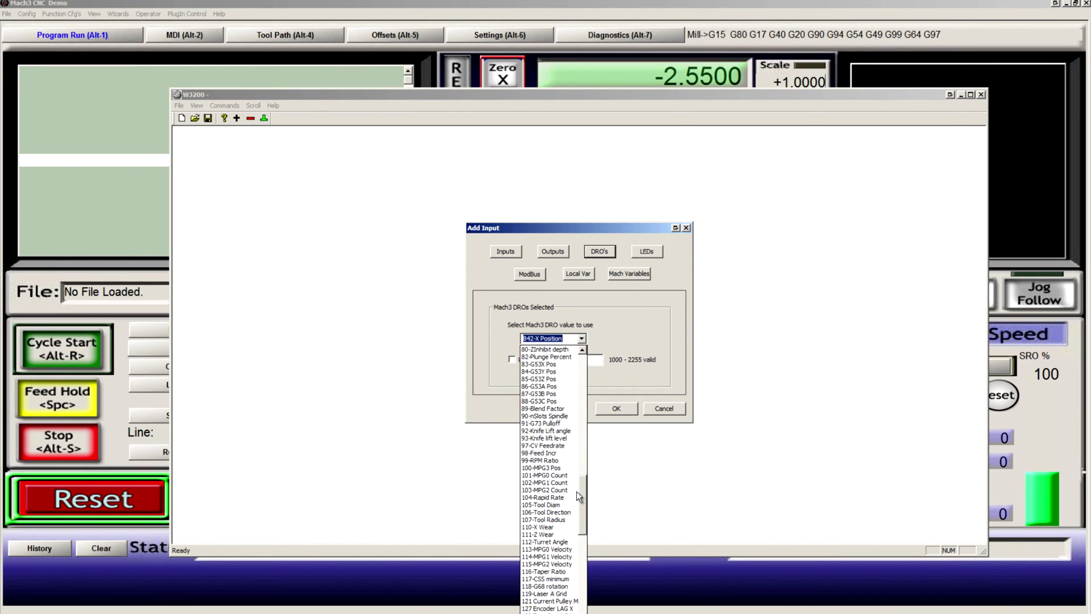
left_click(548, 460)
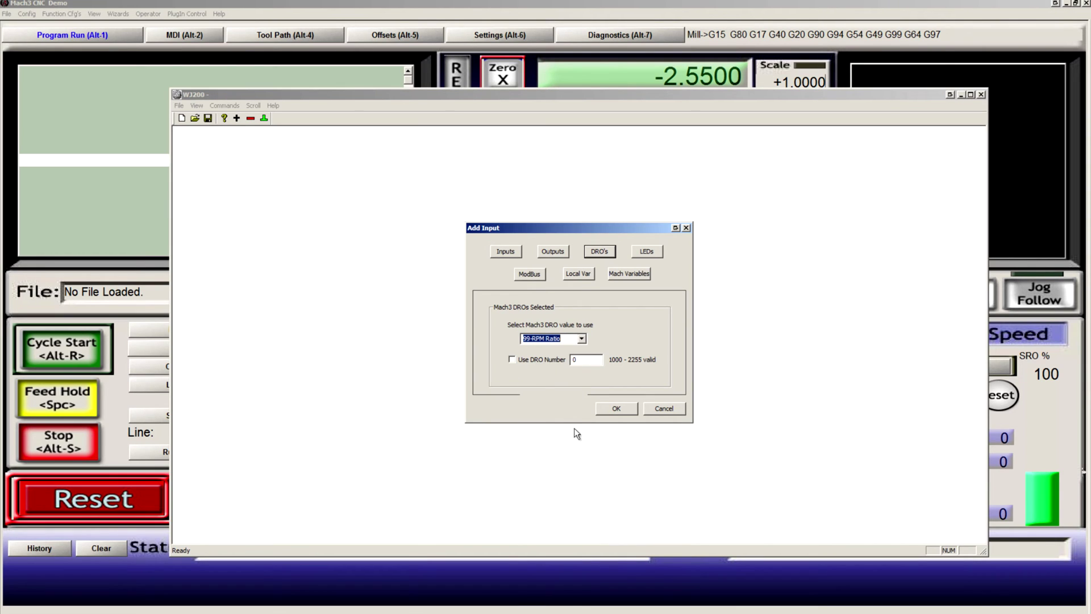
left_click(617, 408)
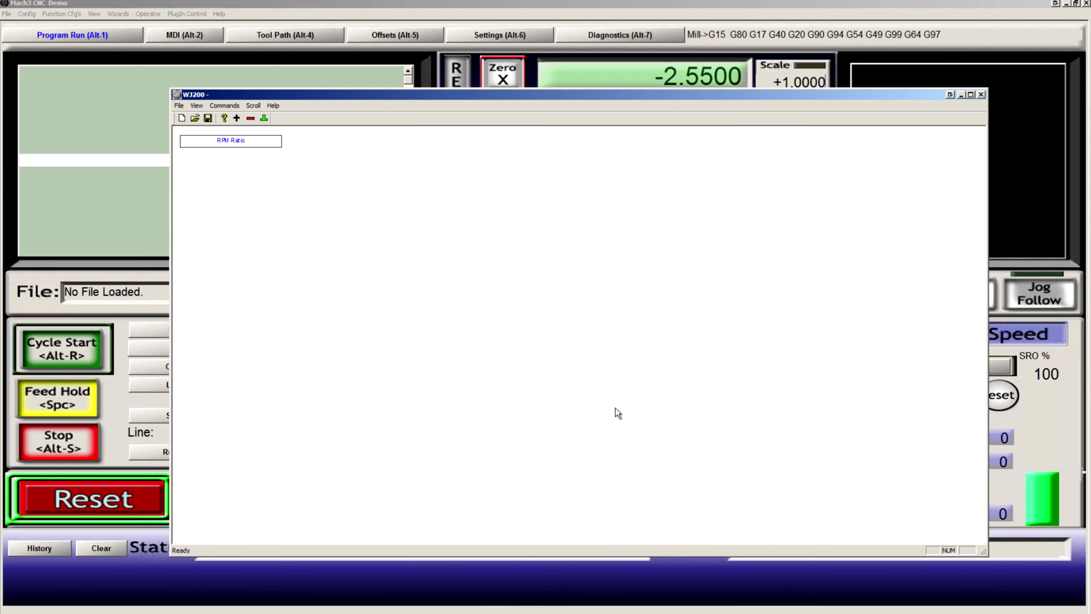
Add a formula lobe to the RPM Ratio input with the formula A*40000
left_click(245, 141)
left_click(236, 118)
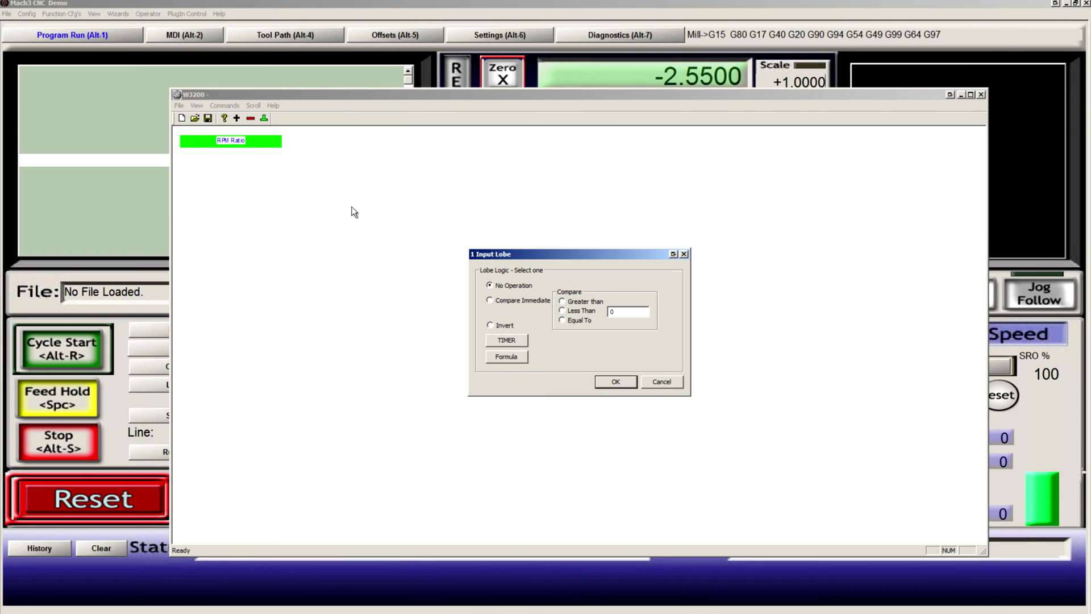
left_click(518, 357)
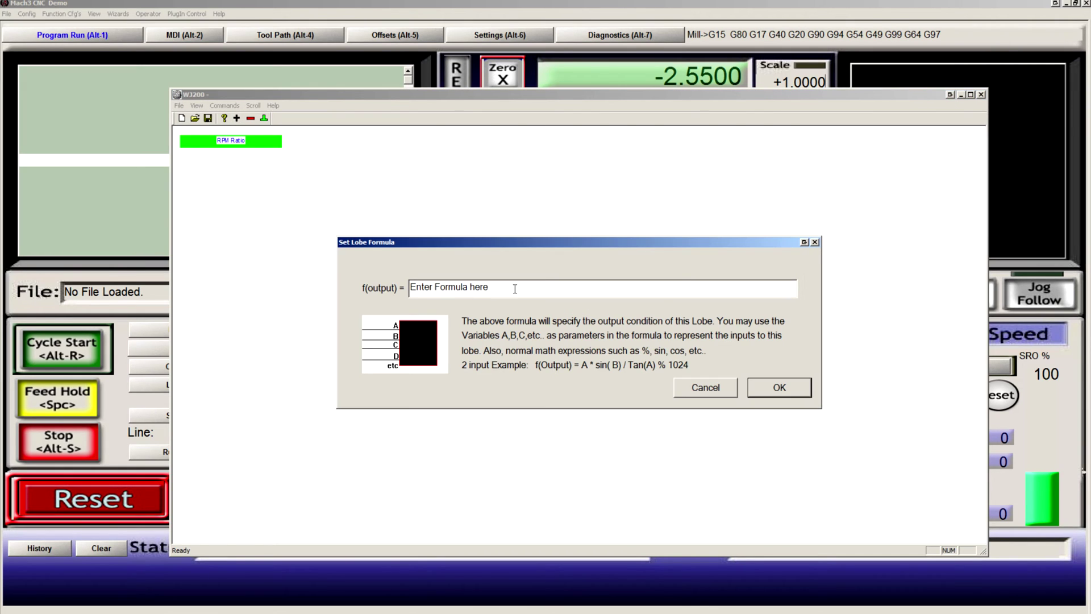
left_click_drag(515, 289, 410, 289)
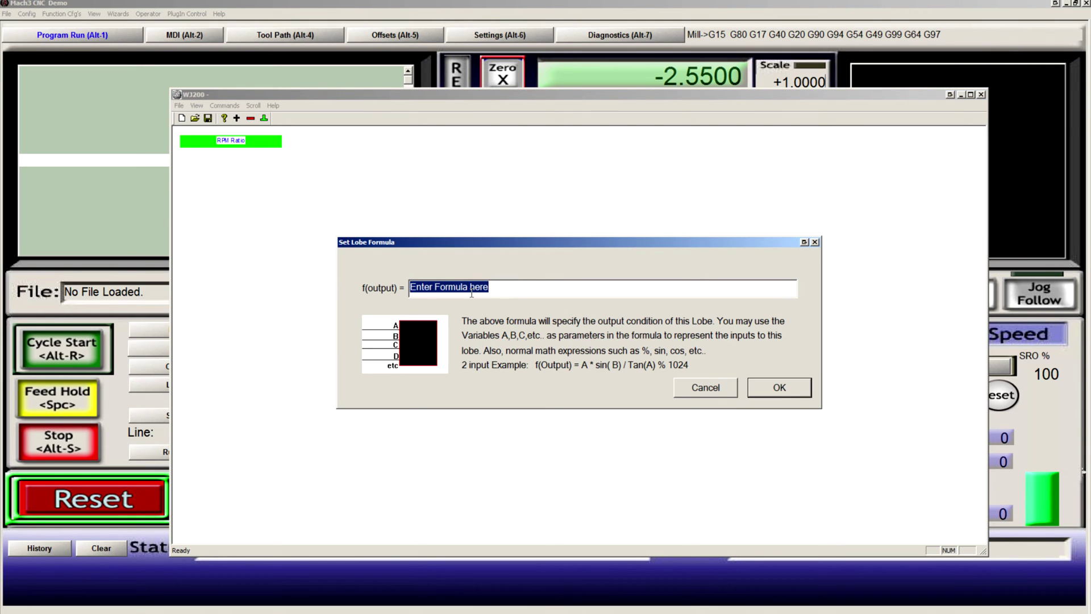
type("A")
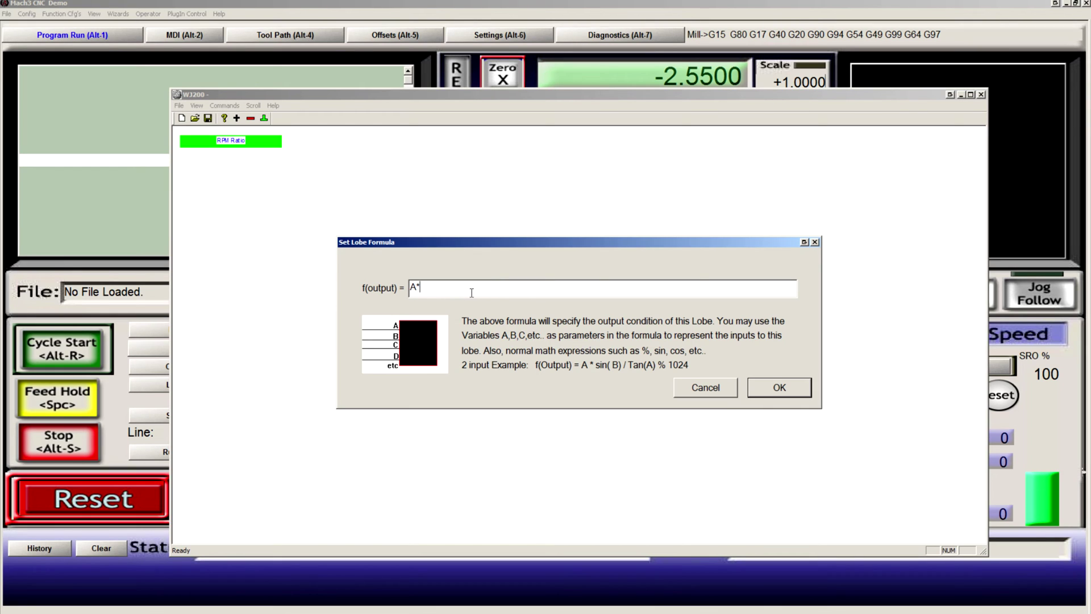
type("*40000")
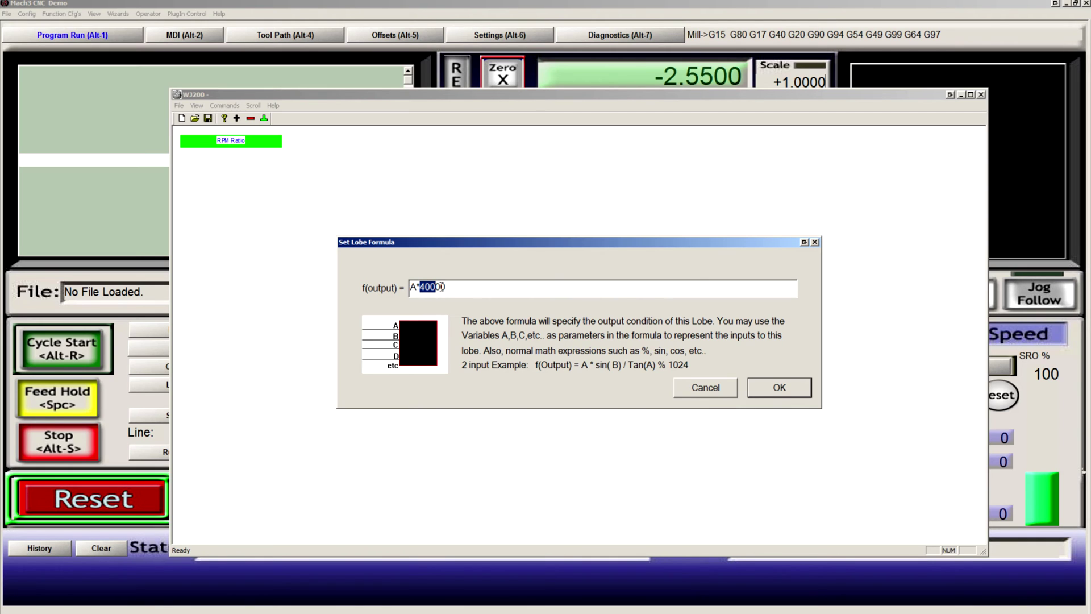
left_click(769, 391)
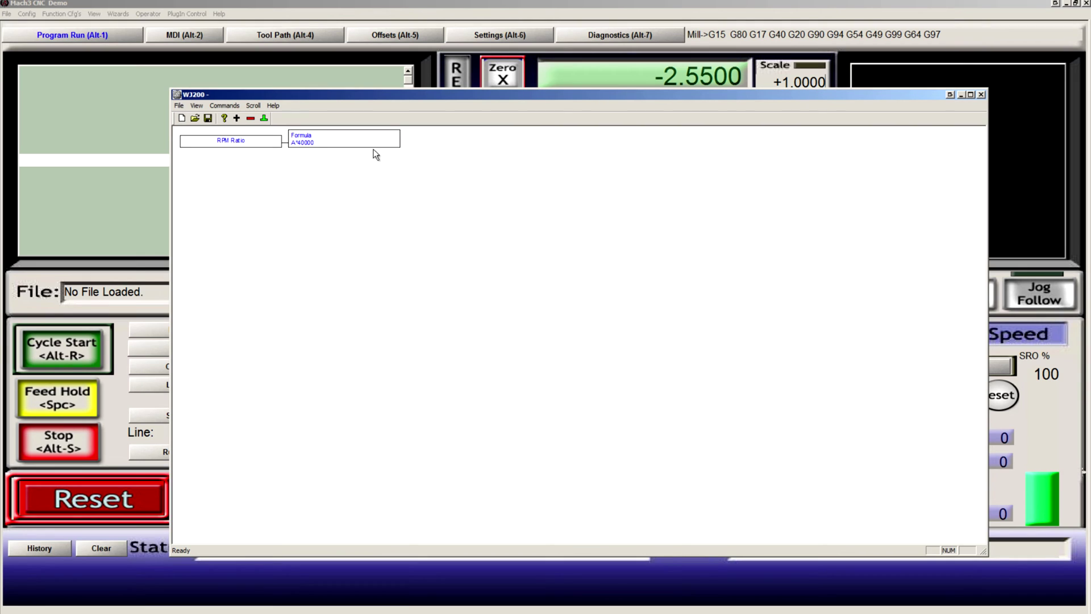
Terminate the A*40000 formula lobe in a ModBus terminator with Serial Plugin Enabled as its source
left_click(265, 118)
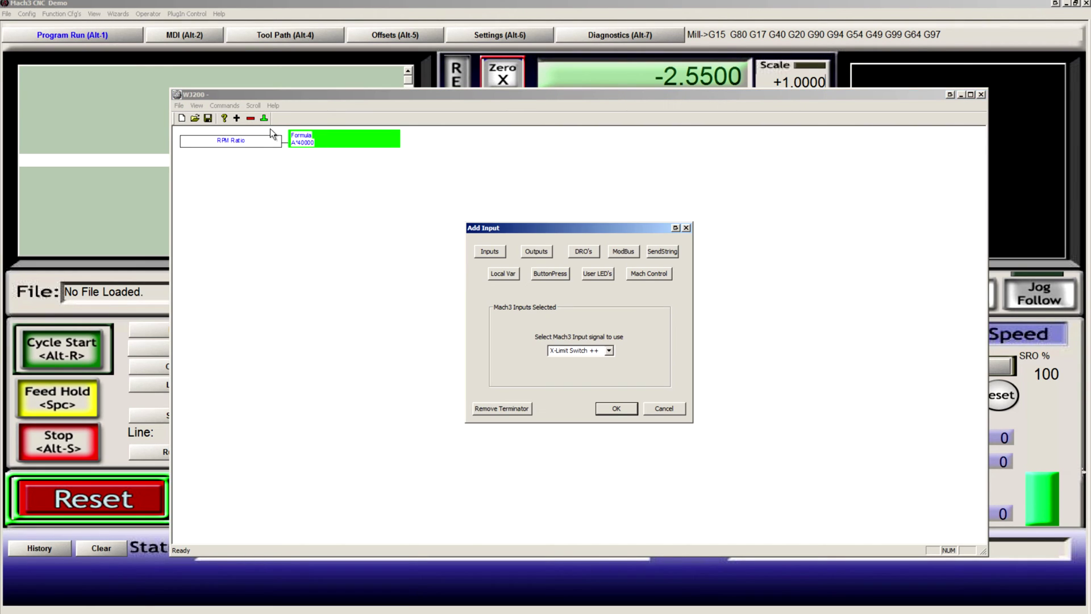
left_click(615, 251)
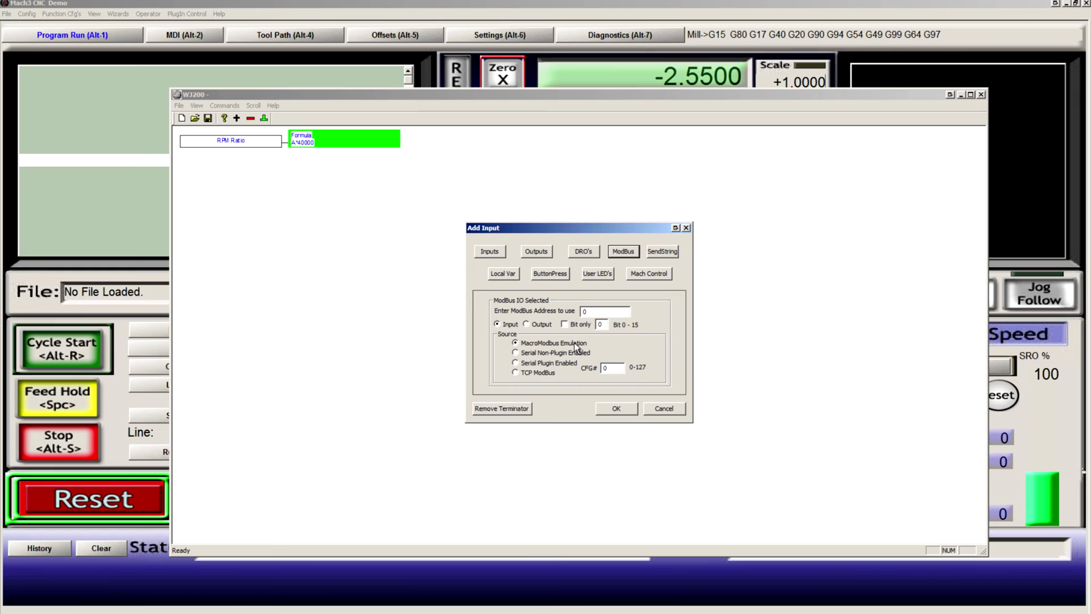
left_click(544, 363)
double_click(605, 368)
left_click(622, 409)
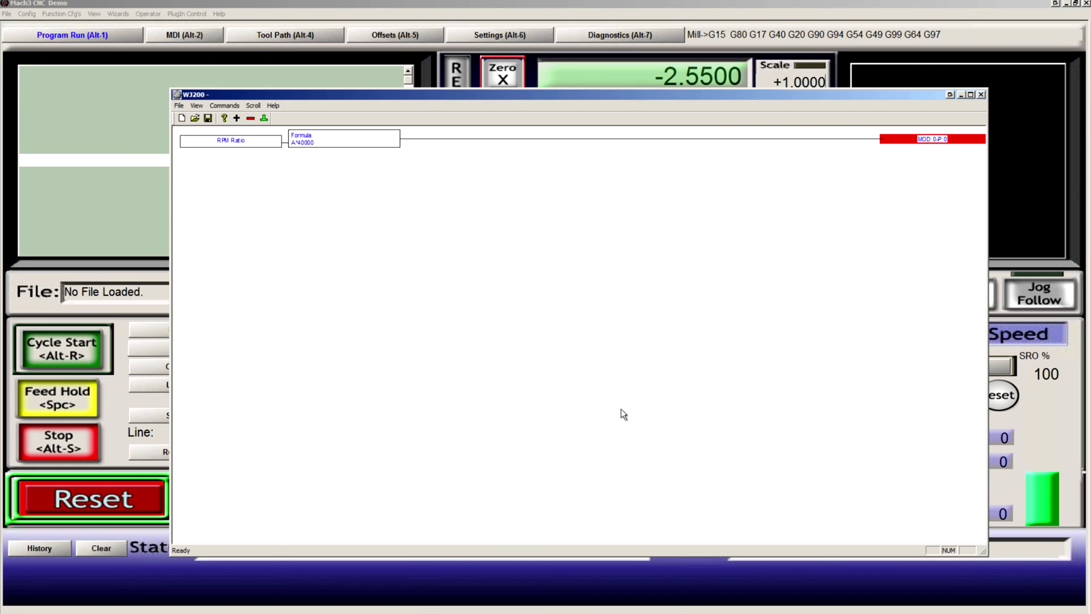
Add the Mach3 output signal OUTPUT1 as a second input of the brain
left_click(237, 119)
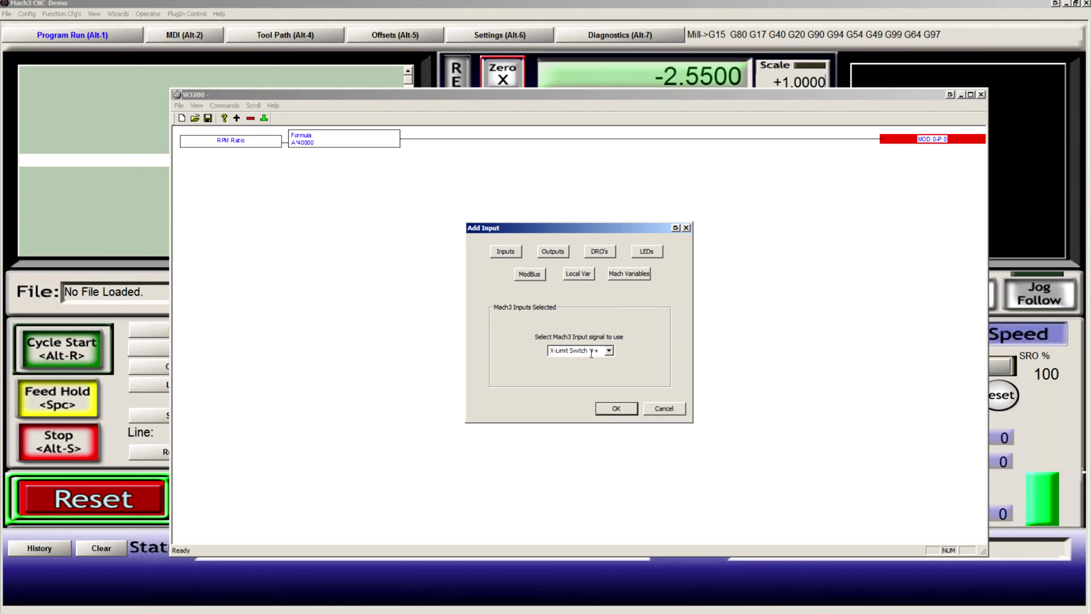
left_click(565, 255)
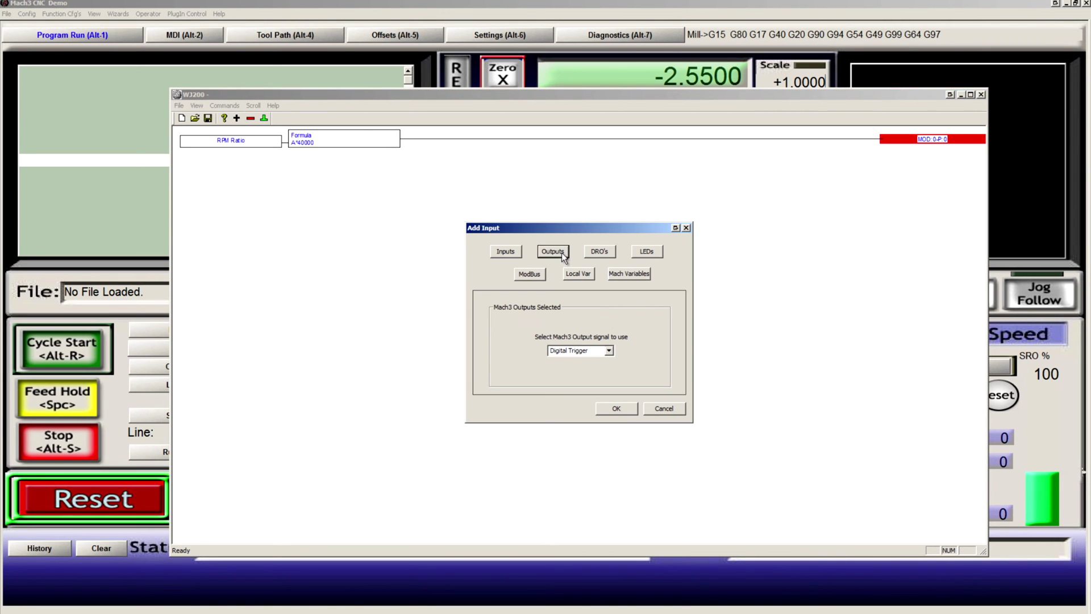
left_click(609, 351)
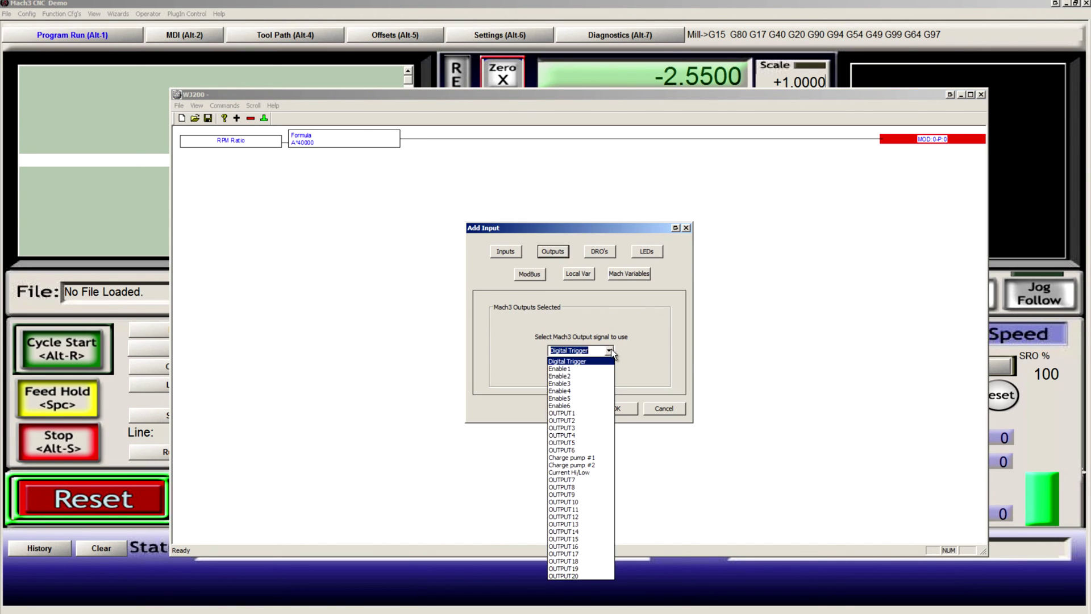
left_click(588, 413)
left_click(623, 409)
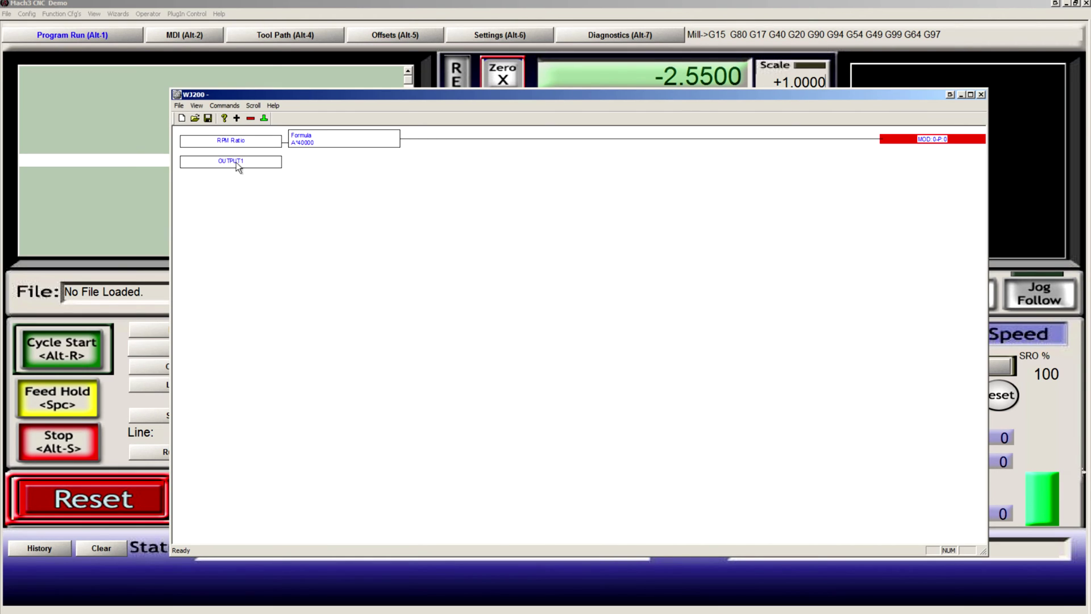
Add a formula lobe to the OUTPUT1 input with the formula A*65280
left_click(236, 162)
left_click(239, 120)
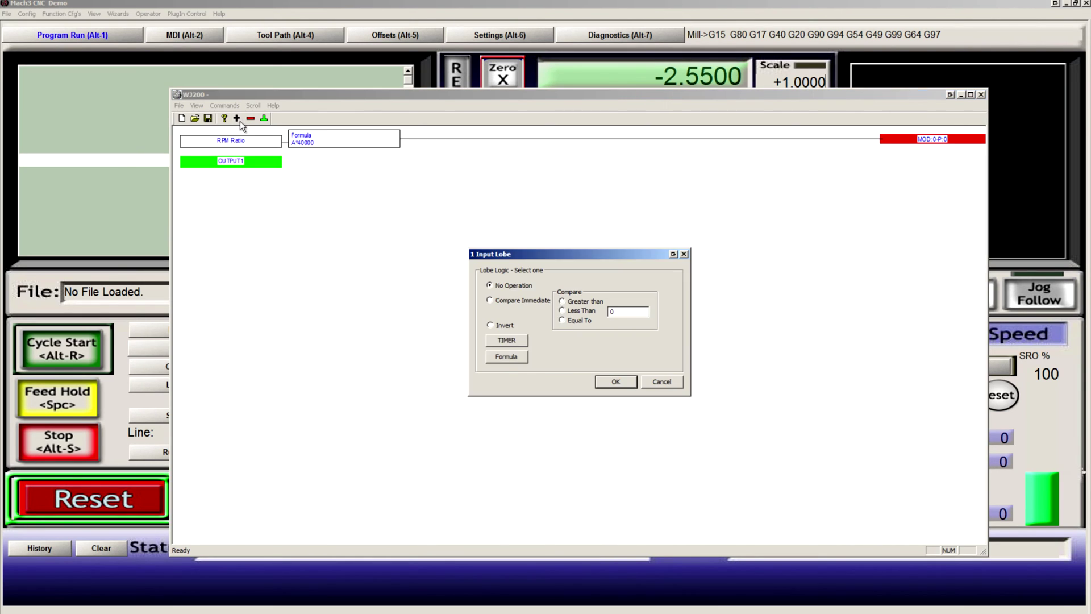
left_click(507, 357)
triple_click(466, 286)
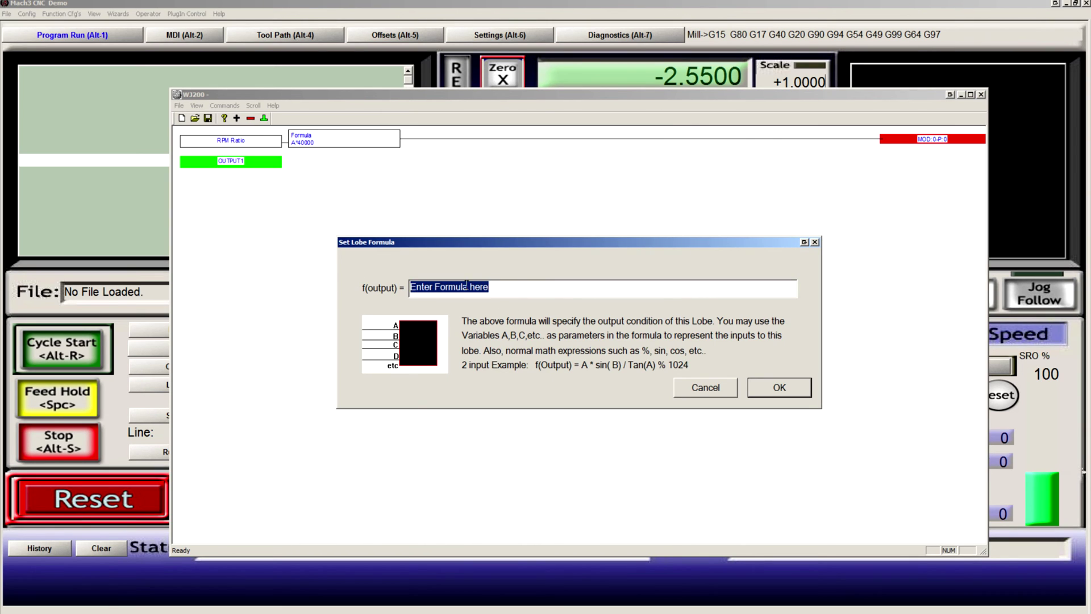
type("A")
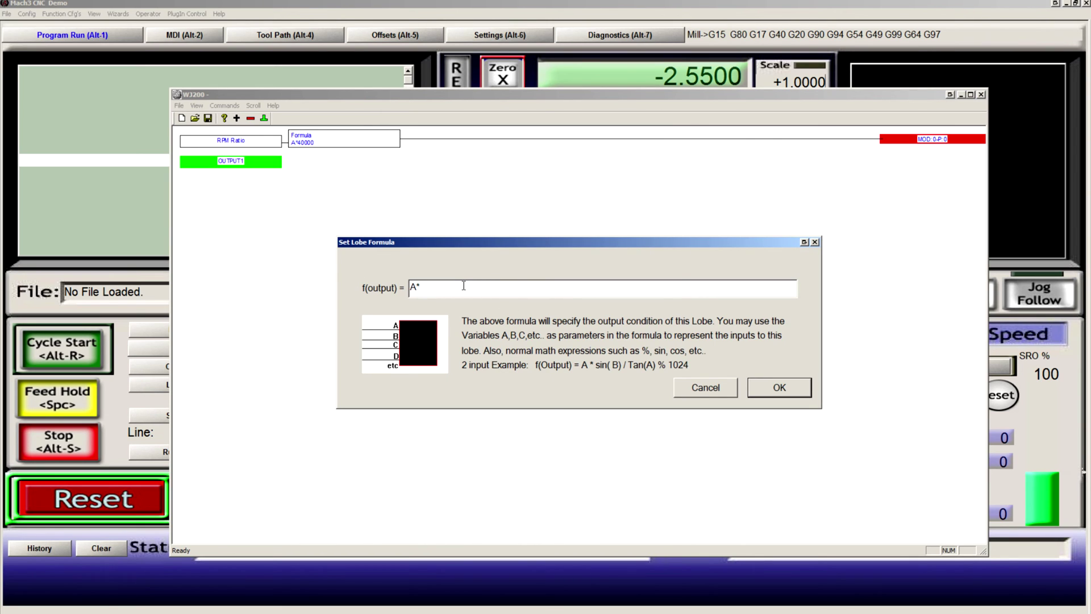
type("*65280")
left_click(761, 389)
Terminate the A*65280 formula lobe in a ModBus output with Serial Plugin Enabled as its source and CFG# 1
left_click(305, 162)
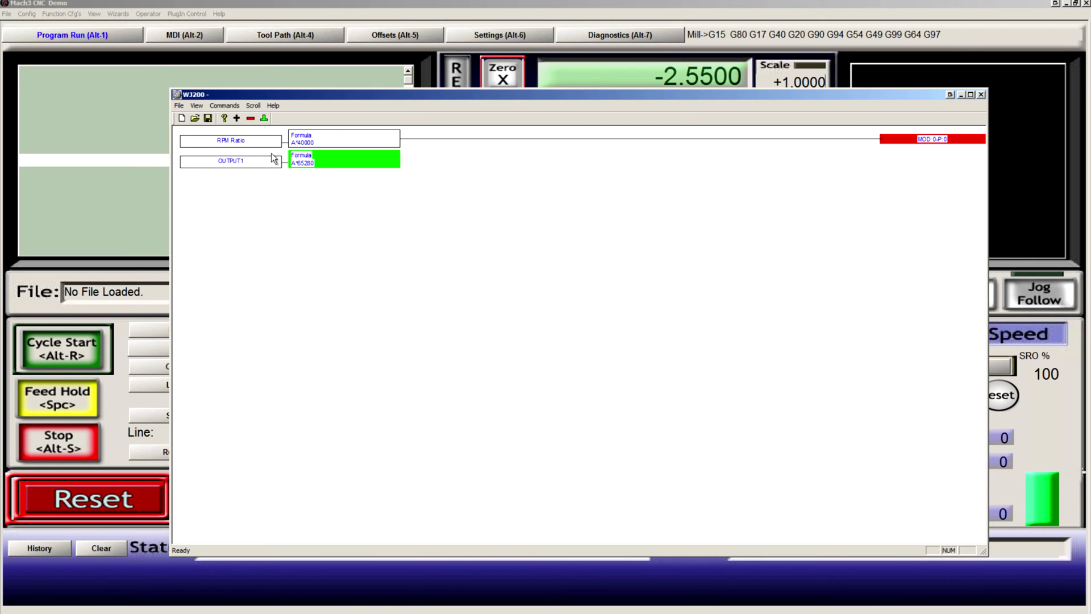
left_click(264, 118)
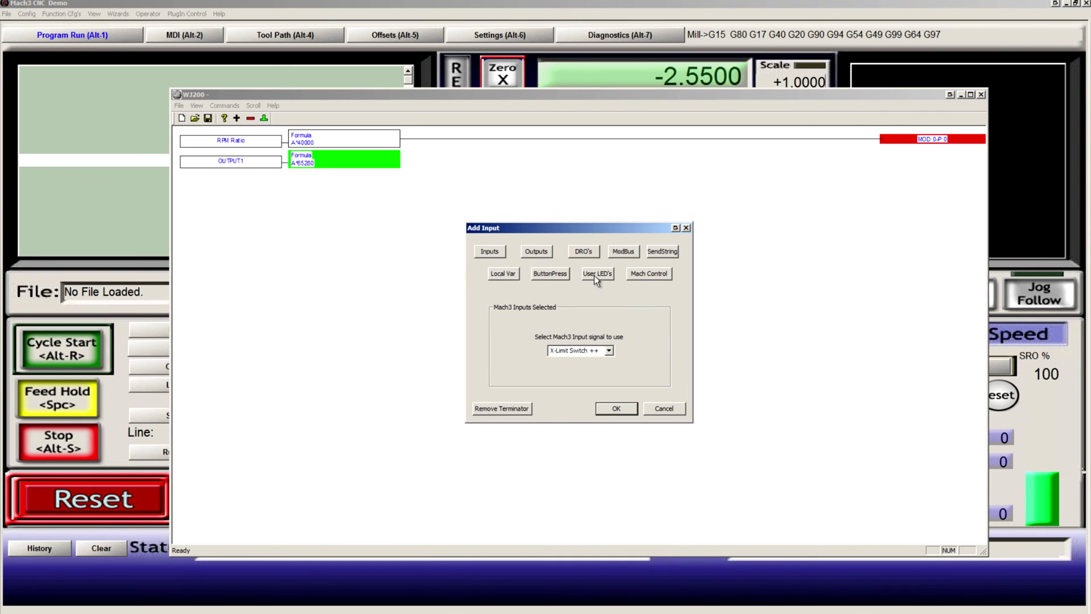
left_click(625, 251)
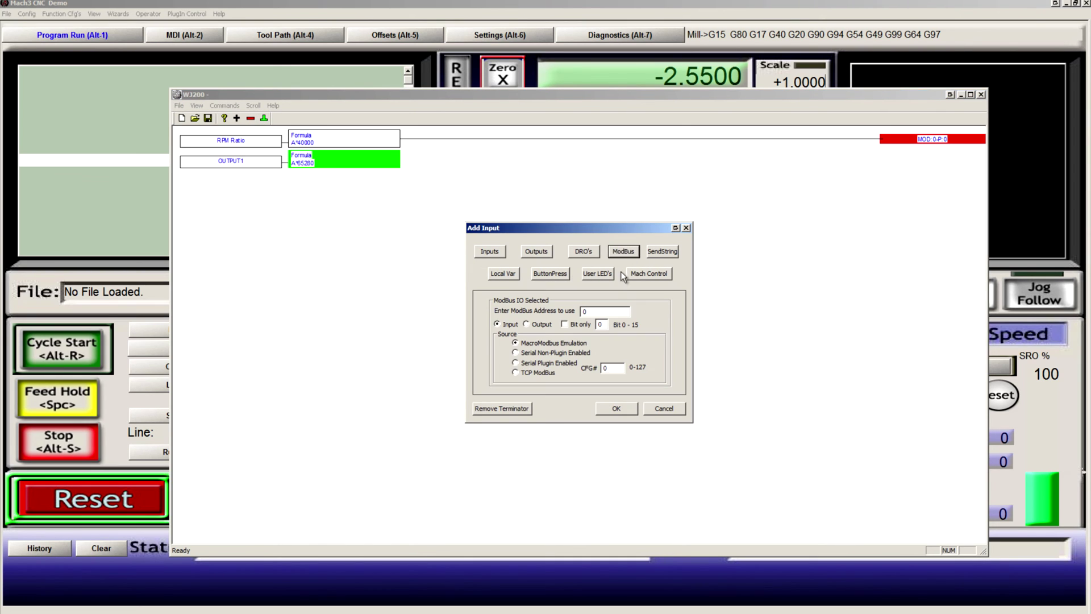
left_click(542, 363)
left_click(538, 326)
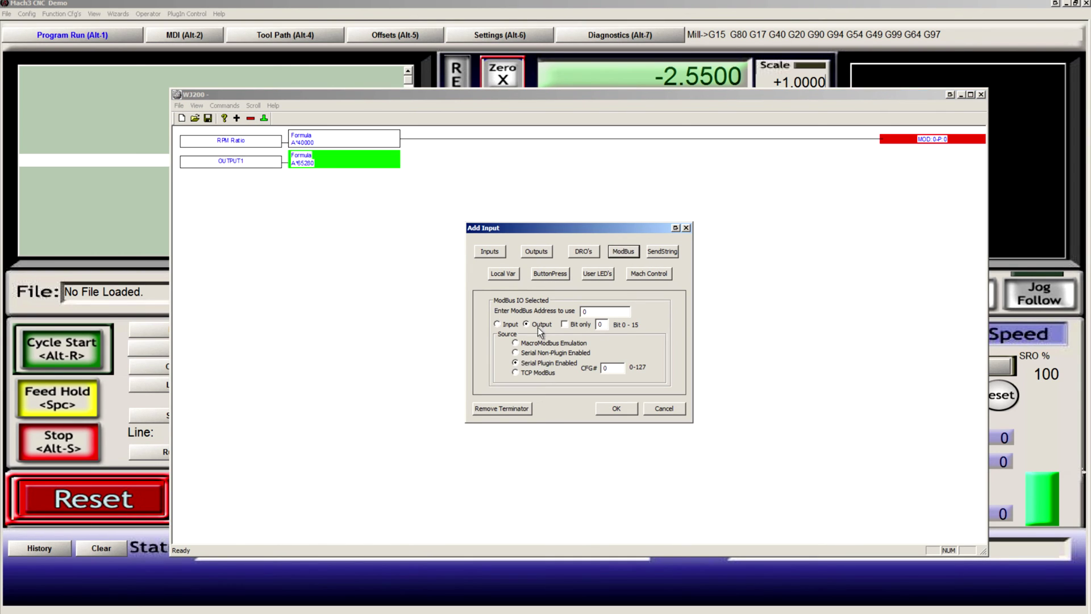
double_click(606, 368)
type("1")
left_click(616, 409)
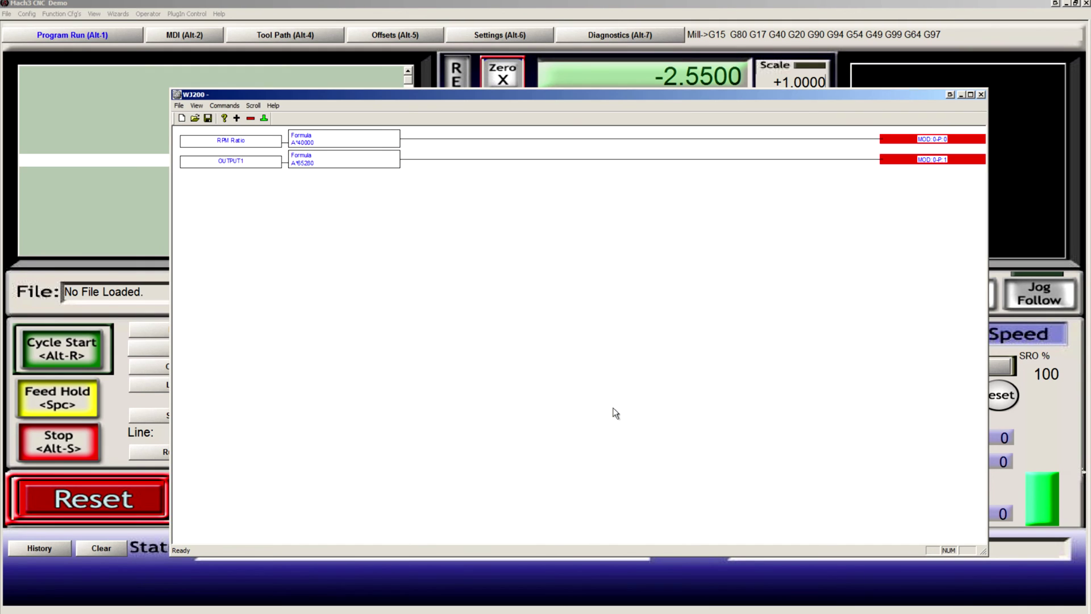
Add a ModBus input to the brain with Serial Plugin Enabled as its source and CFG# 2
left_click(236, 119)
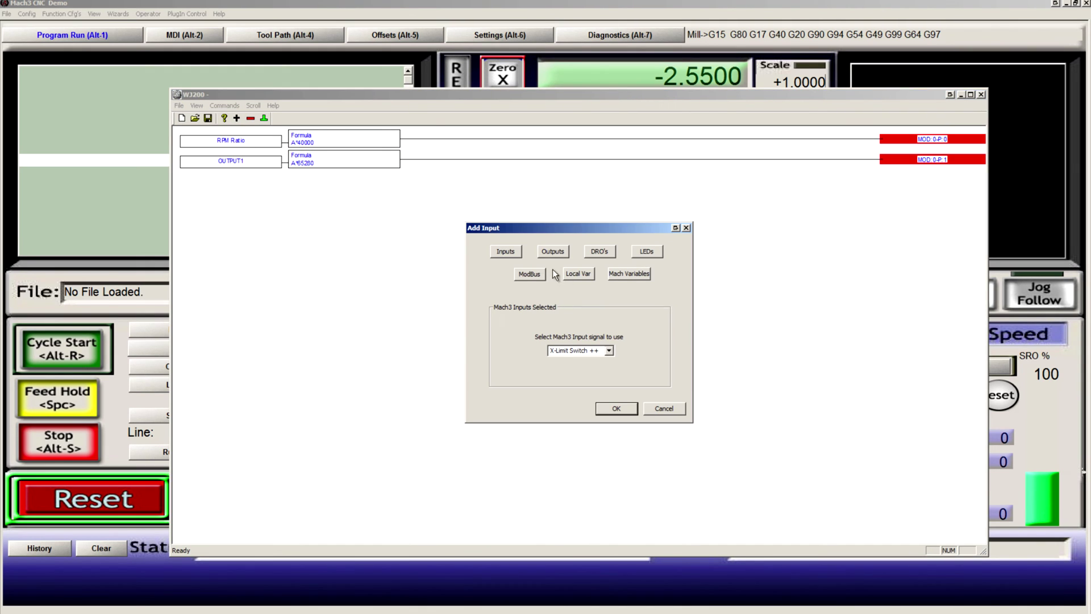
left_click(533, 277)
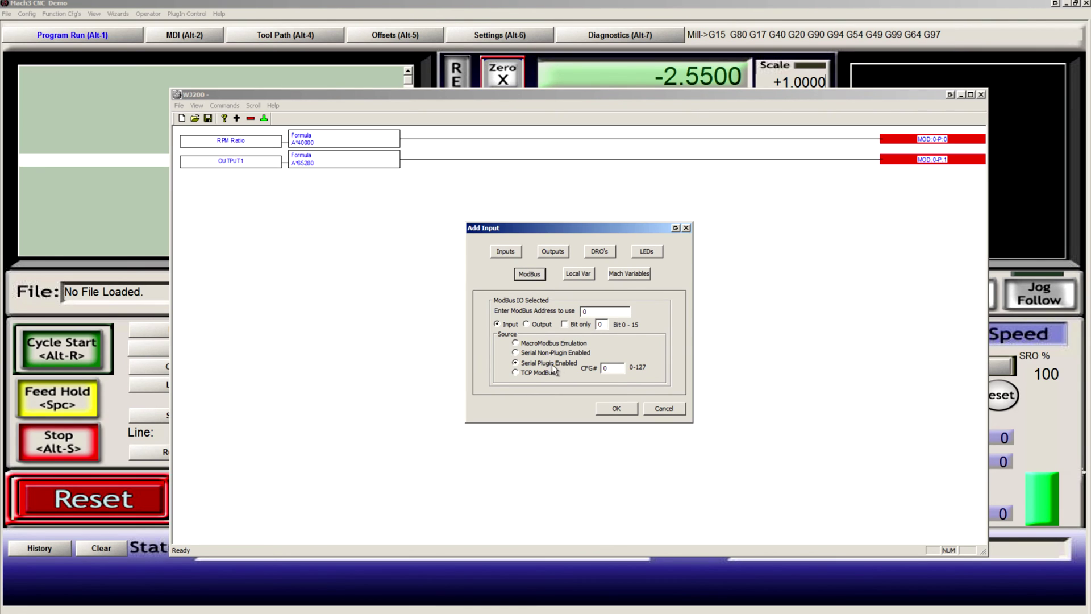
double_click(610, 368)
left_click(617, 408)
Add a Compare Immediate lobe to the new ModBus input that tests for Equal To 2
left_click(237, 118)
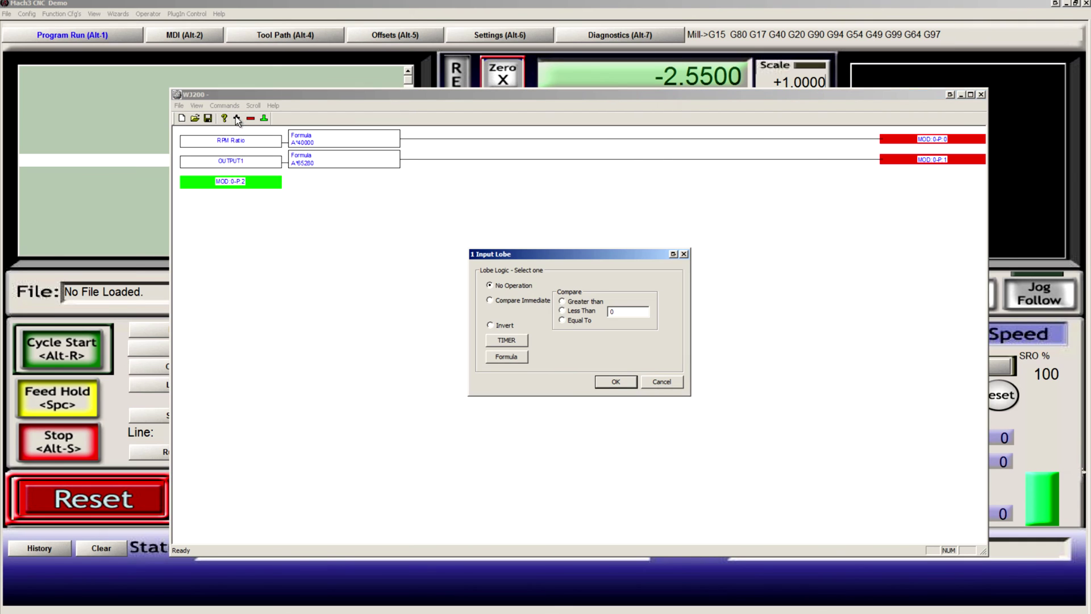
left_click(583, 322)
double_click(631, 312)
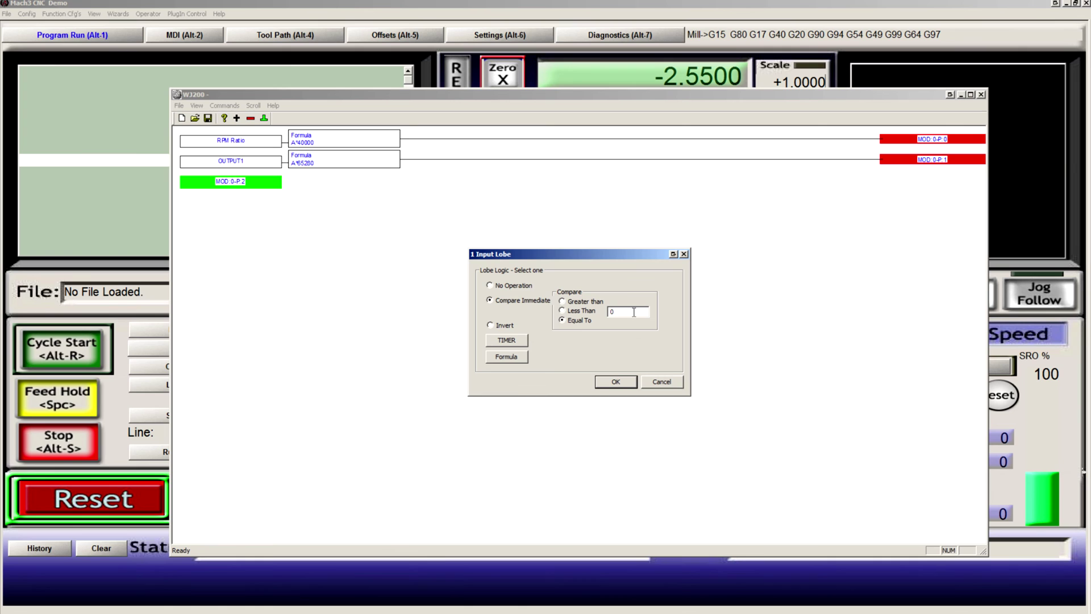
type("2")
left_click(617, 382)
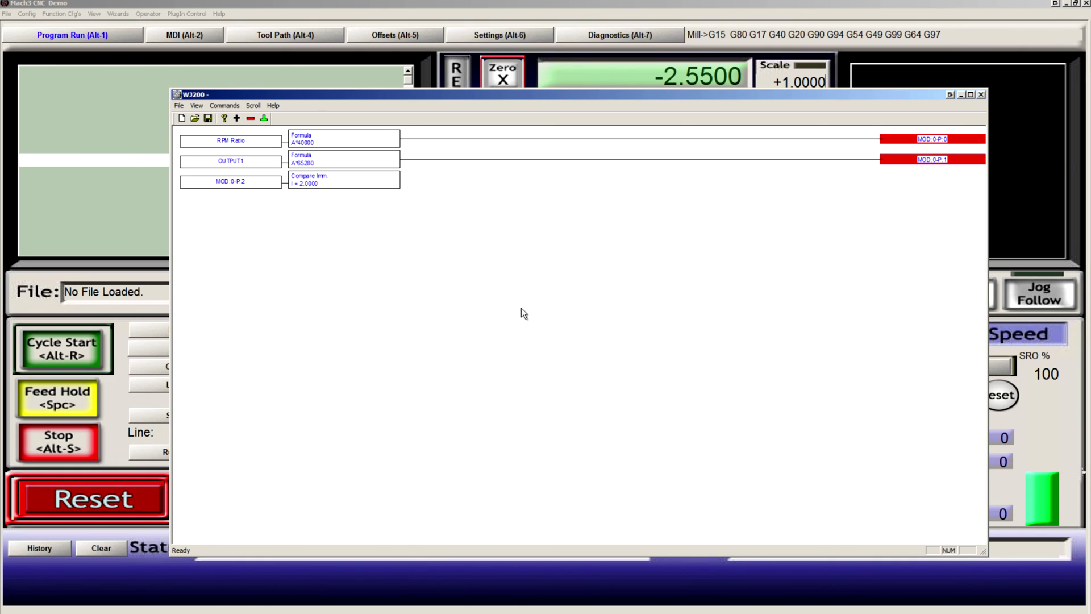
Terminate the compare lobe in the Mach3 input signal EStop
left_click(361, 182)
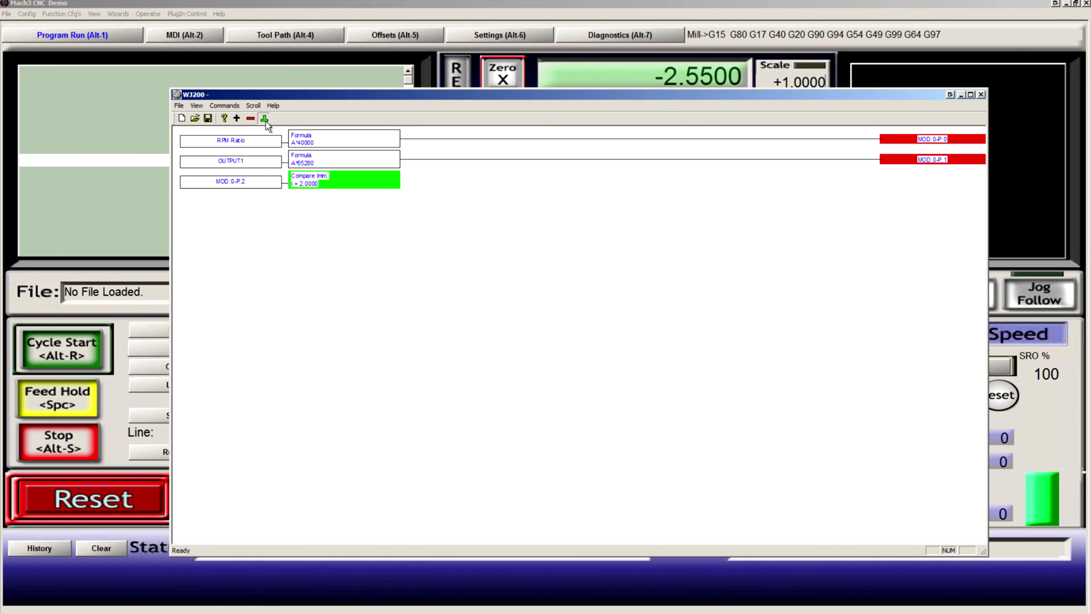
left_click(265, 119)
left_click(497, 251)
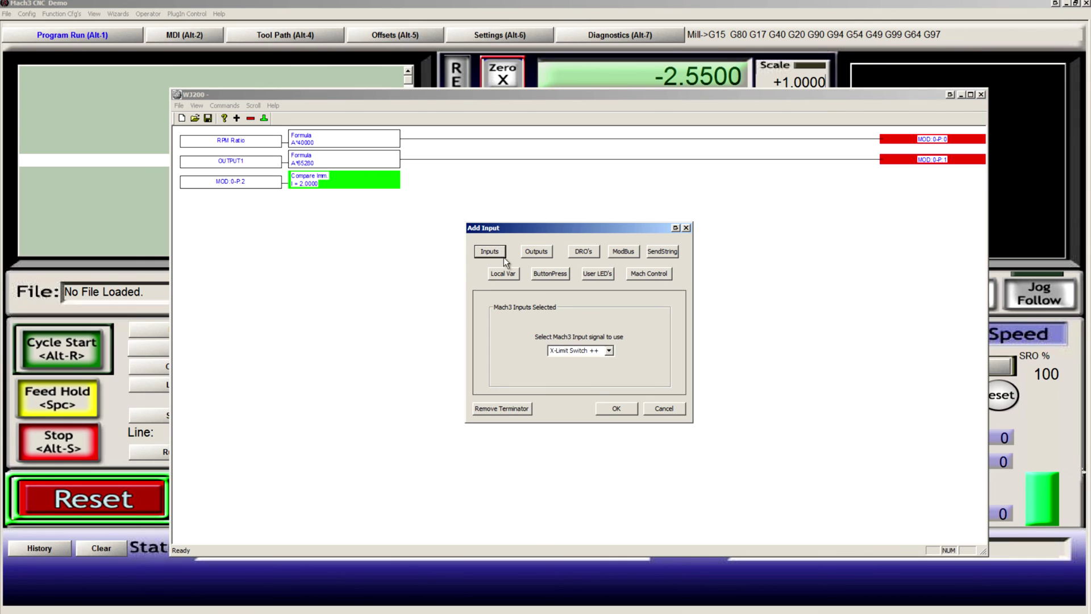
left_click(609, 351)
scroll(562, 519, "down", 2)
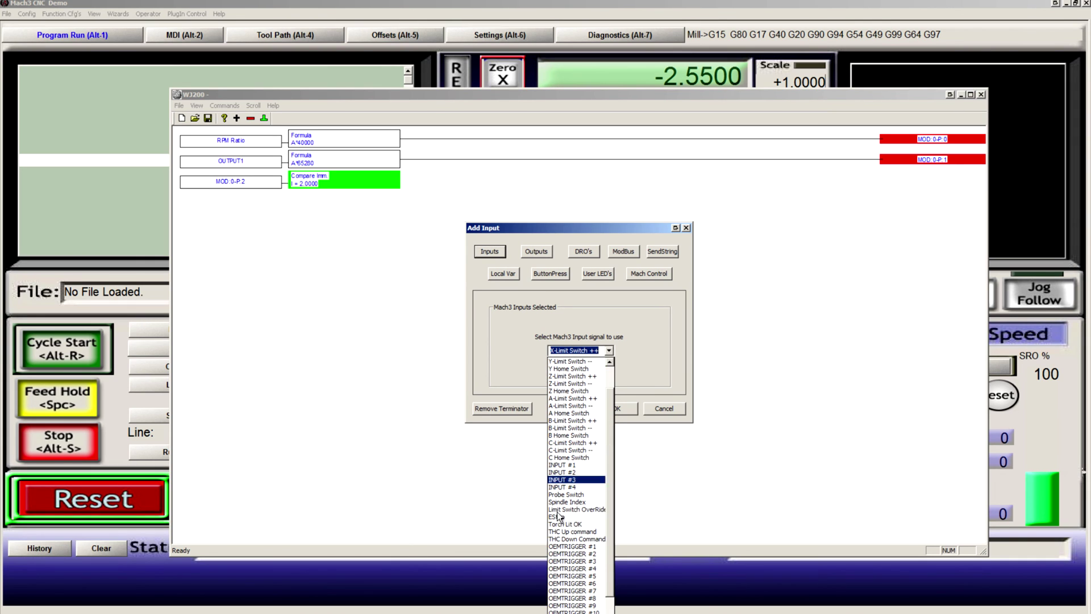
left_click(562, 519)
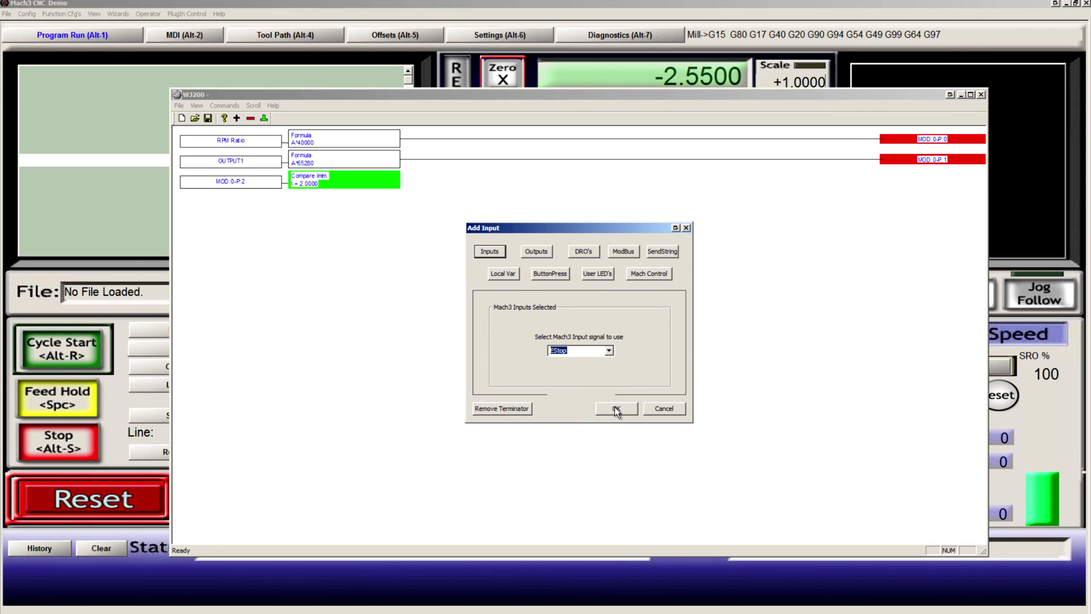
left_click(617, 409)
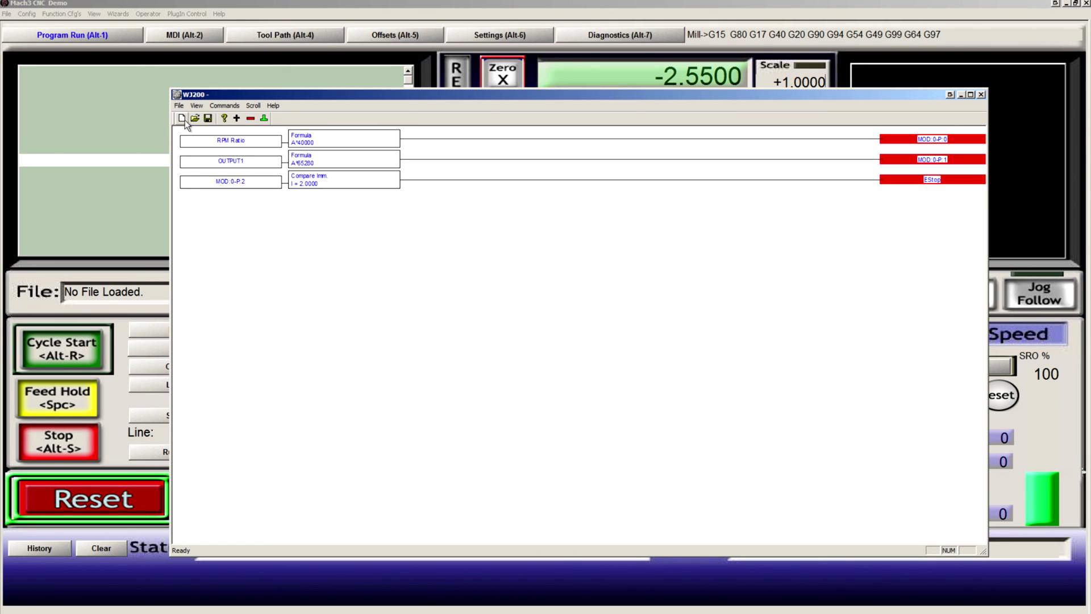
Save the brain as WJ200.brn in the Brains folder and close the brain editor
left_click(208, 118)
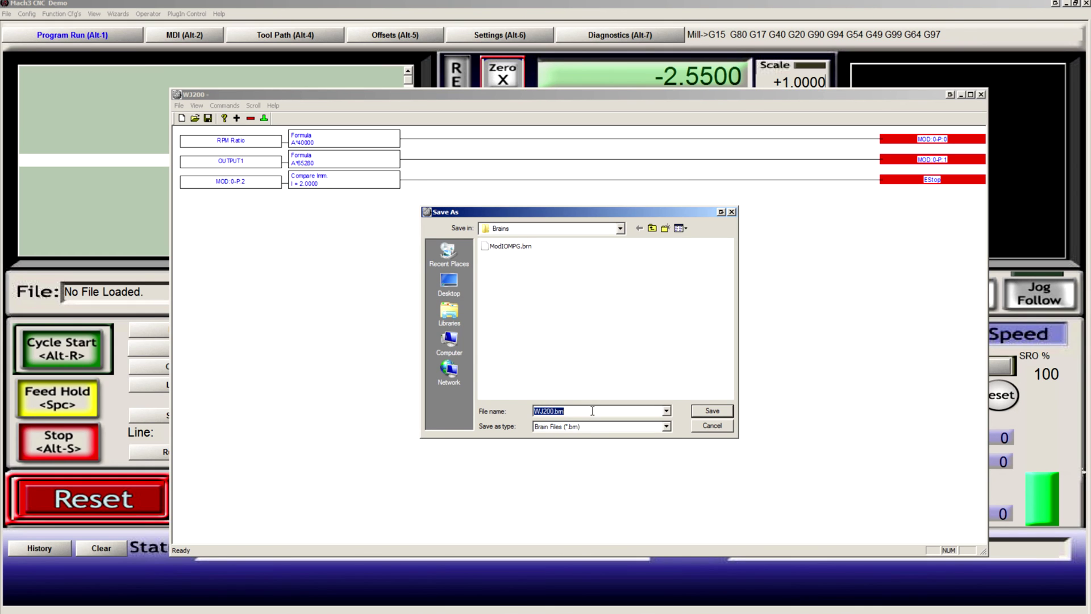
left_click(572, 412)
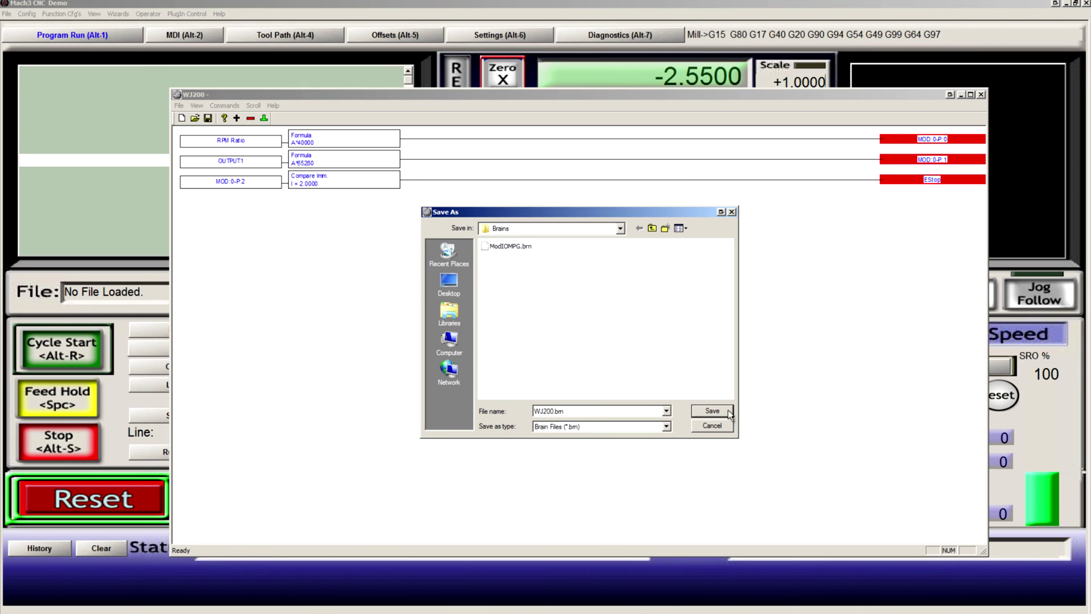
left_click(714, 410)
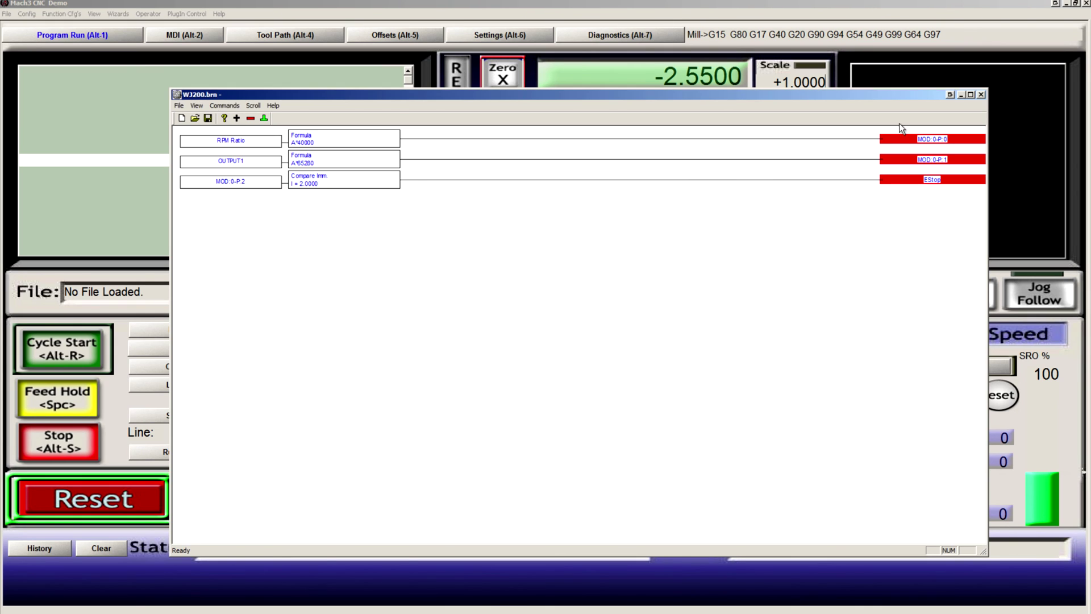
left_click(981, 95)
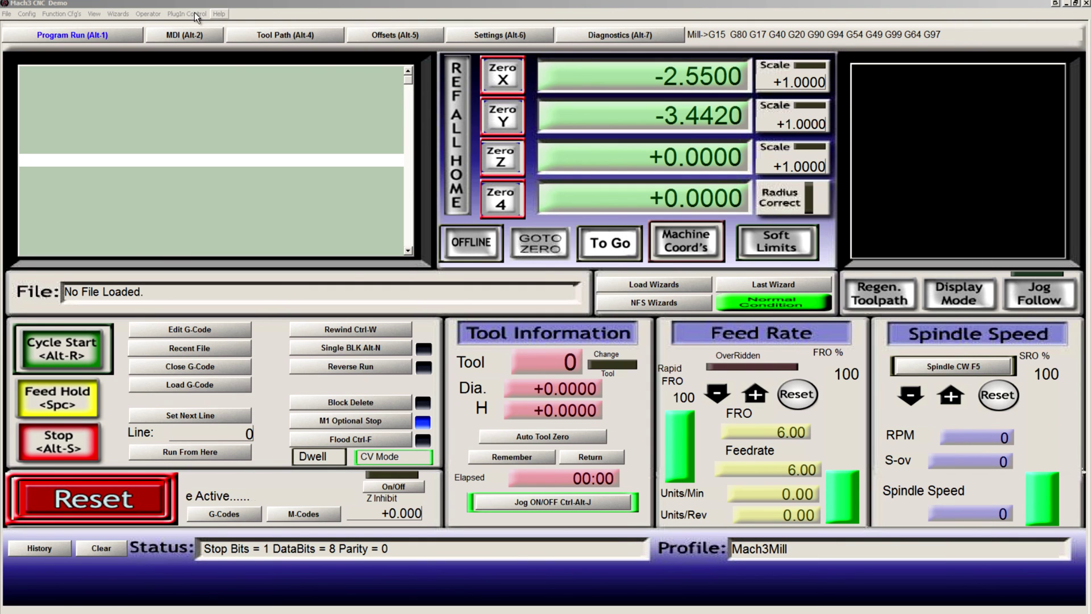
Reload all brains in Brain Control and enable WJ200.brn
left_click(140, 14)
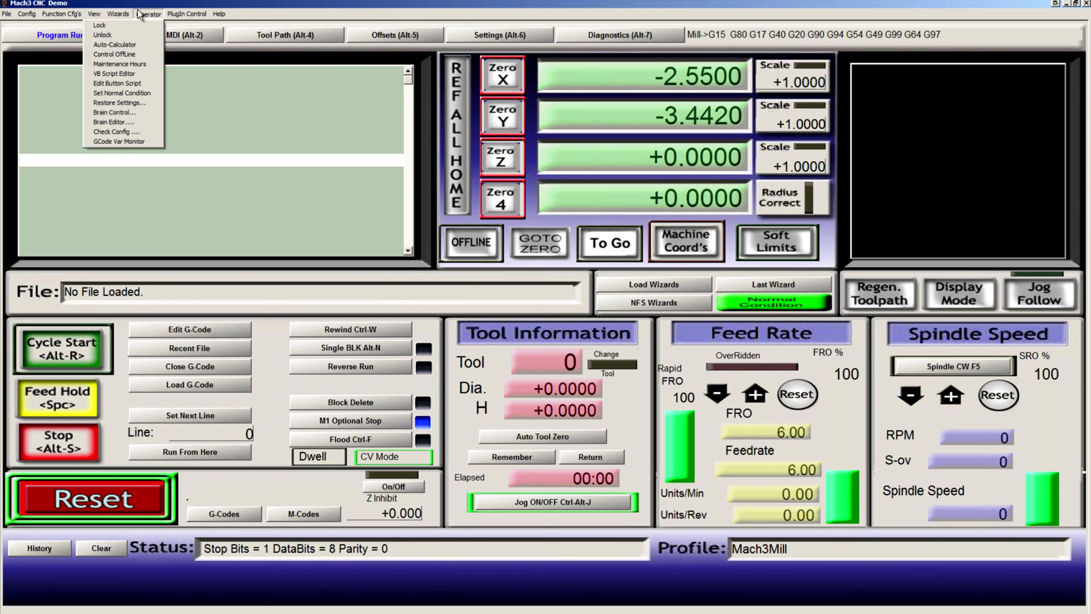
left_click(134, 116)
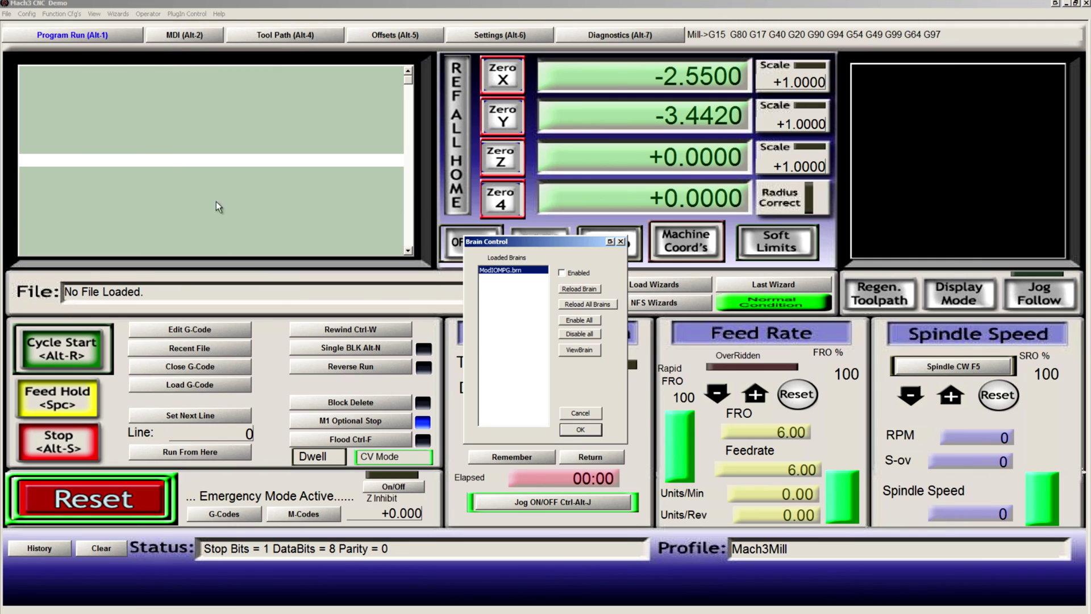
left_click(588, 304)
left_click(513, 278)
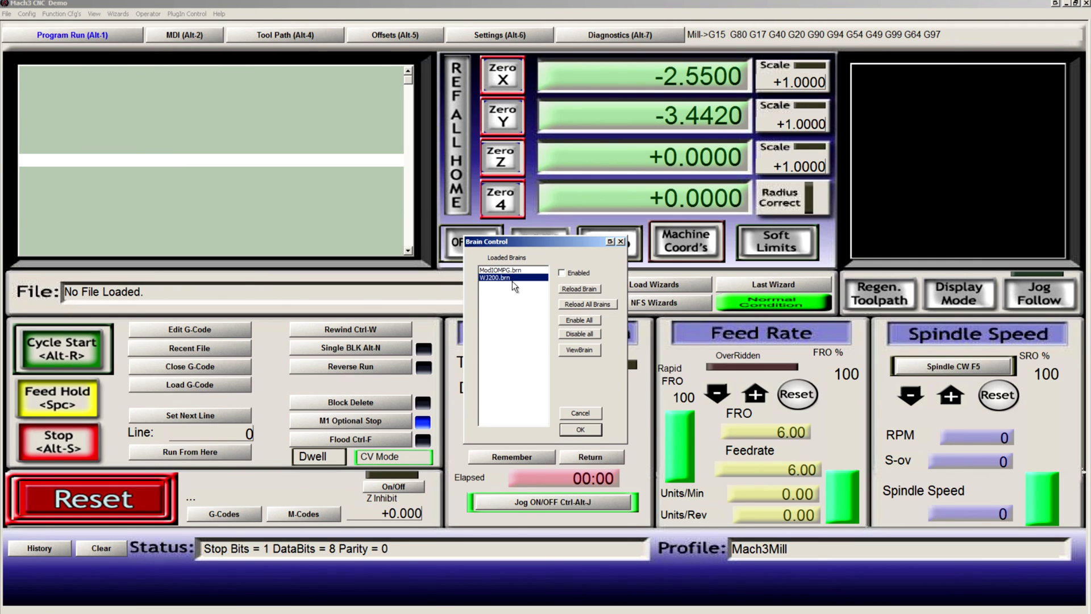
left_click(573, 273)
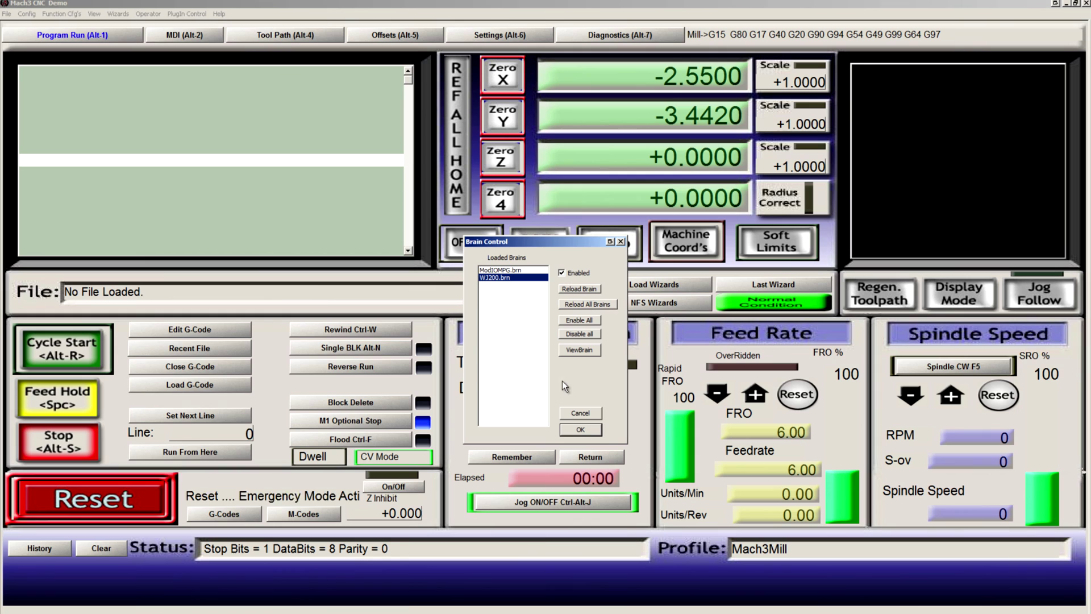
left_click(585, 433)
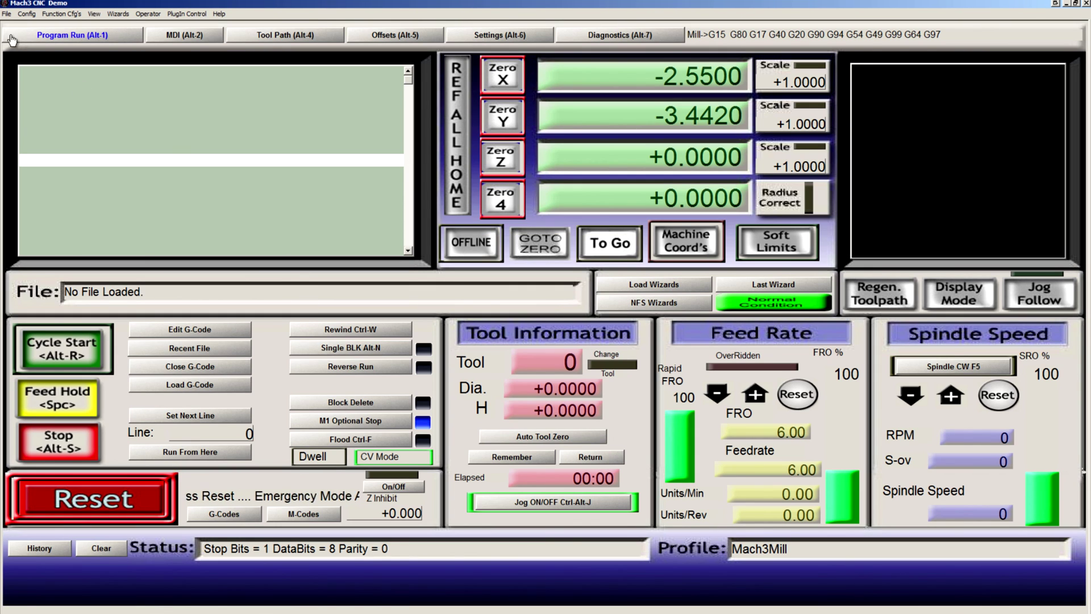
Check the maximum speed of Pulley Number 4 in the spindle pulley settings
left_click(27, 14)
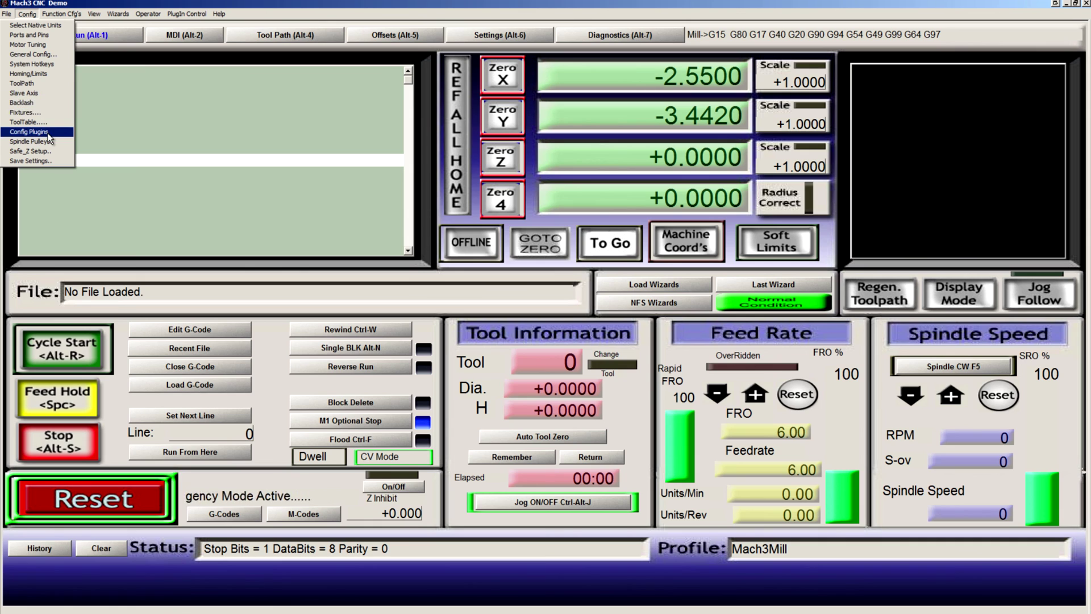
left_click(48, 142)
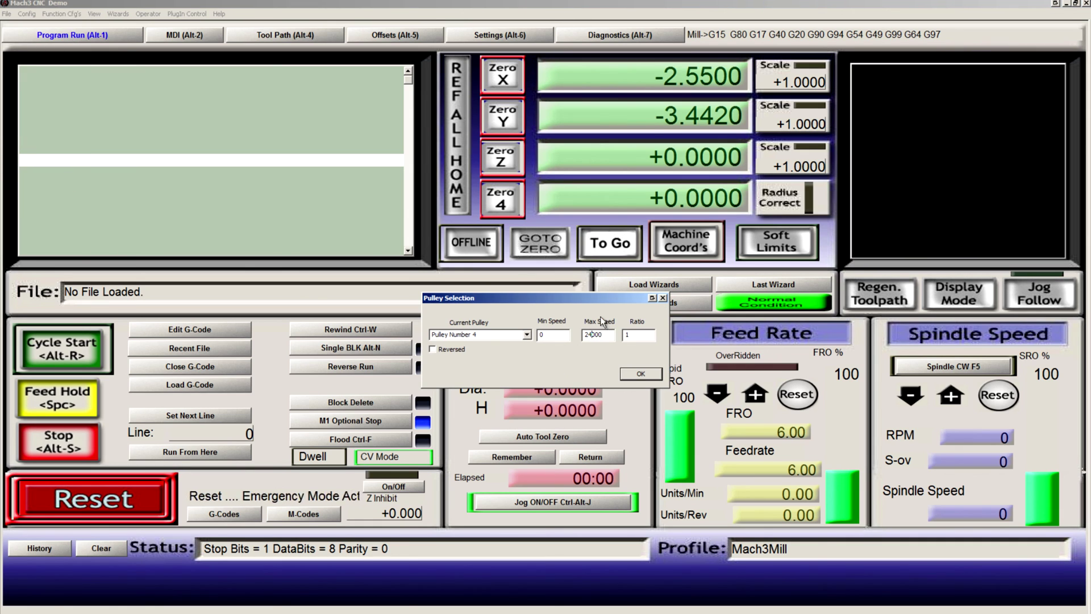
left_click_drag(592, 336, 588, 339)
left_click(587, 339)
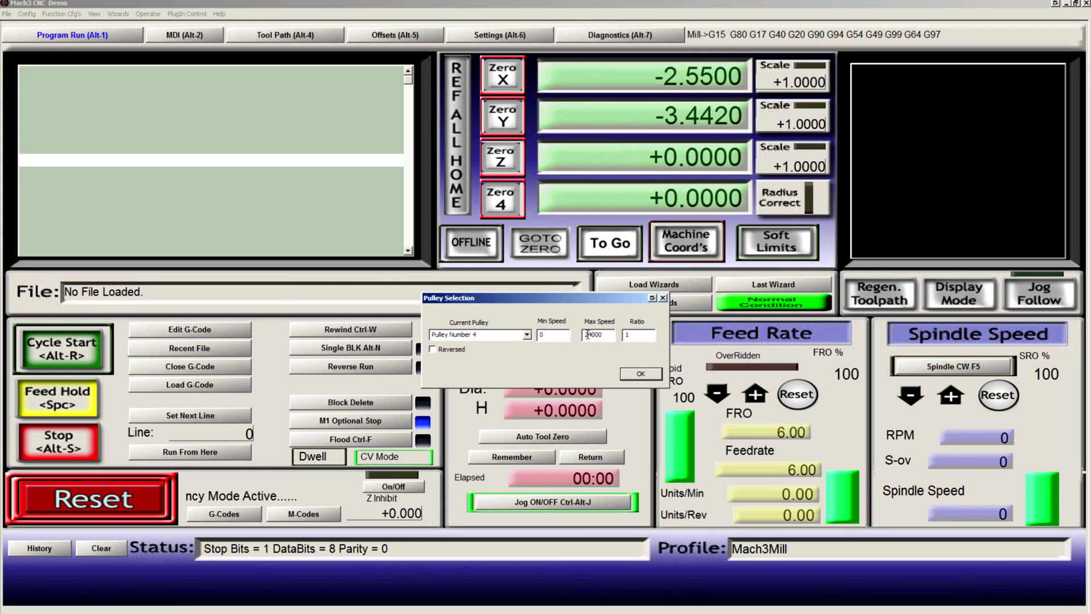
left_click(641, 376)
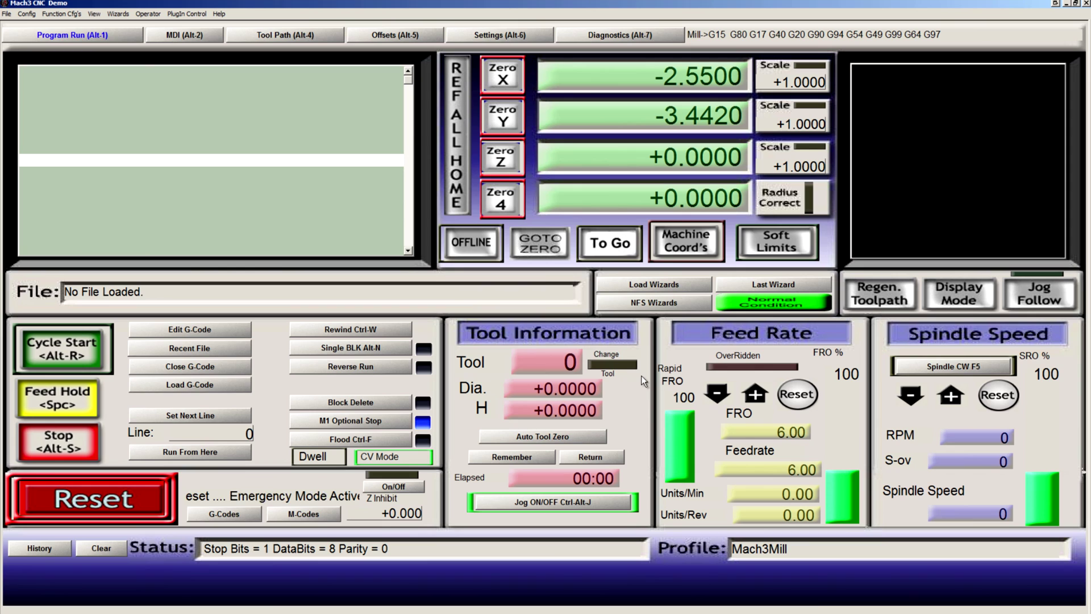